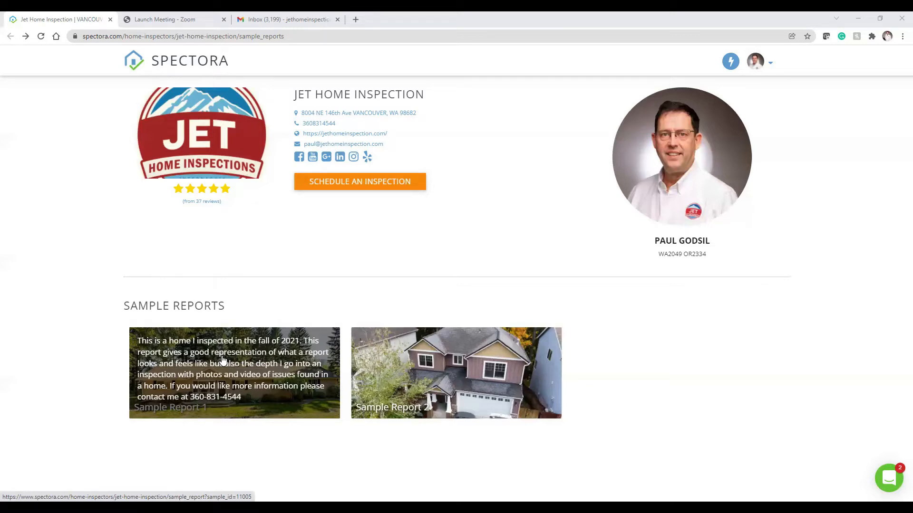
Step: Open Sample Report 1, the inspection report for 1234 Main st., Vancouver, WA
left_click(222, 357)
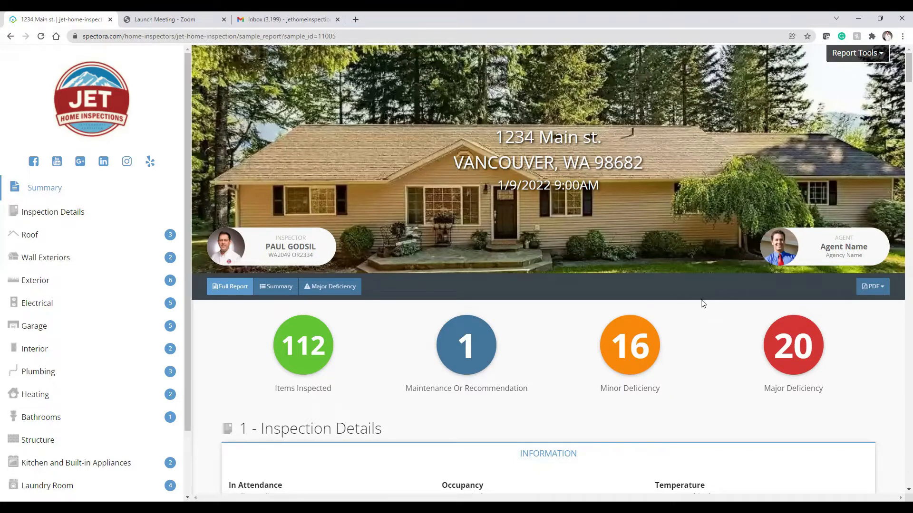
Step: Preview the observations copy-and-paste text, then launch the Repair Request Builder from Report Tools
left_click(861, 60)
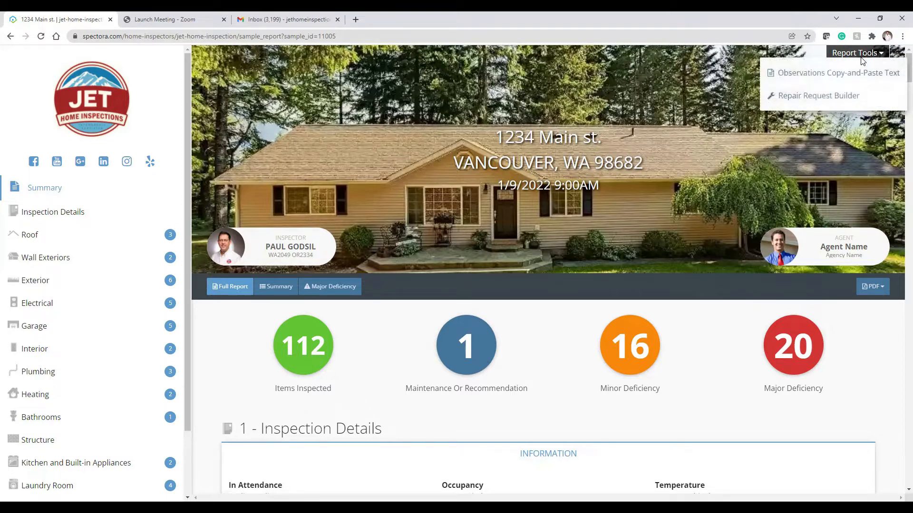
left_click(842, 74)
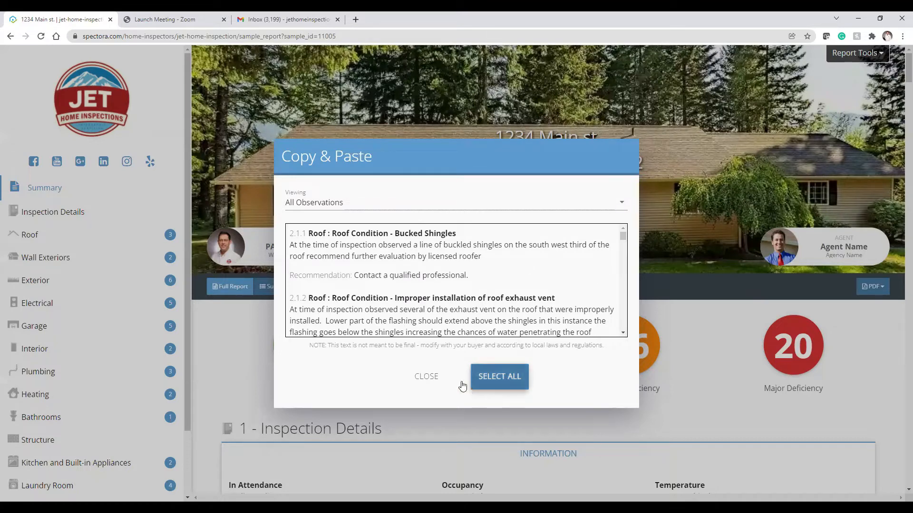
left_click(427, 377)
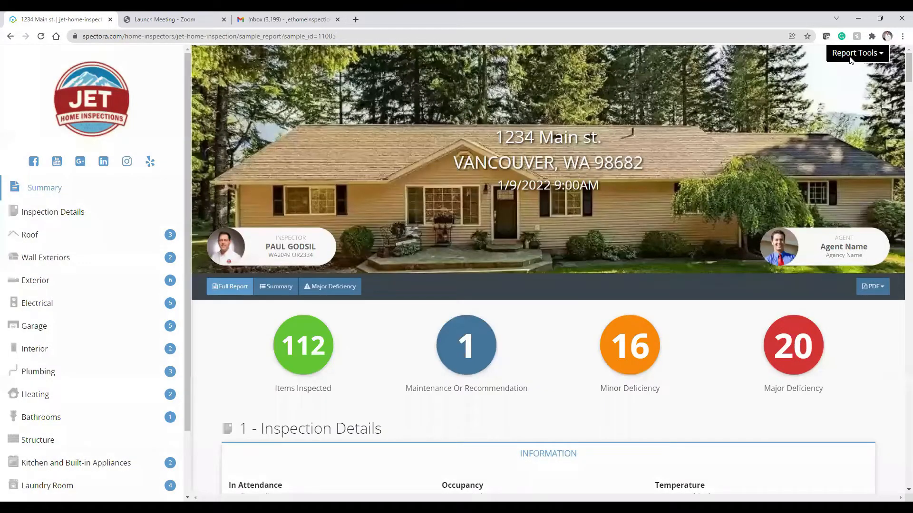
left_click(851, 59)
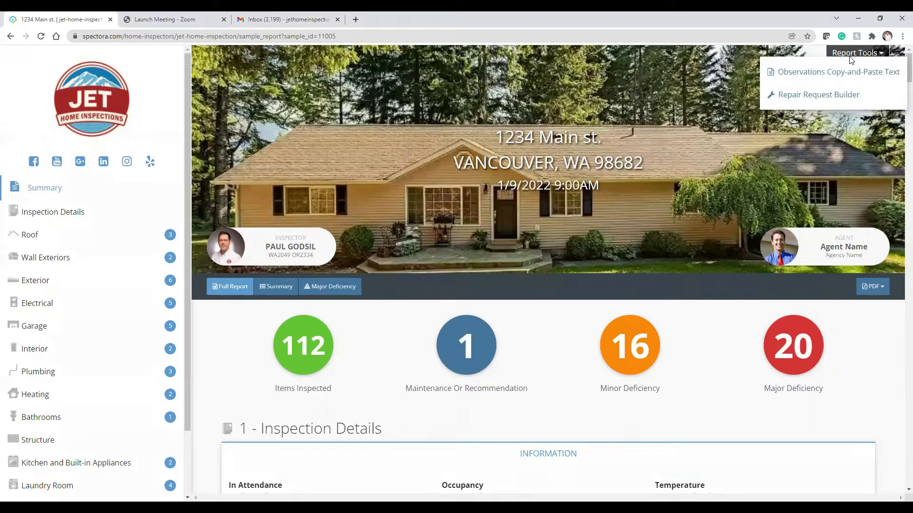
left_click(821, 98)
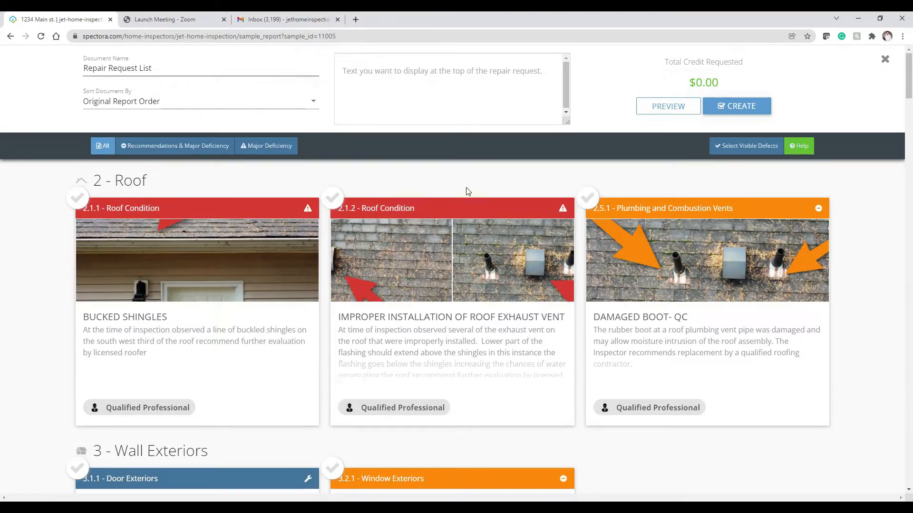
Step: Include defect 2.1.2 (roof exhaust vent) with the comment 'Repair Requested.', leaving 2.5.1 unchecked
left_click(333, 198)
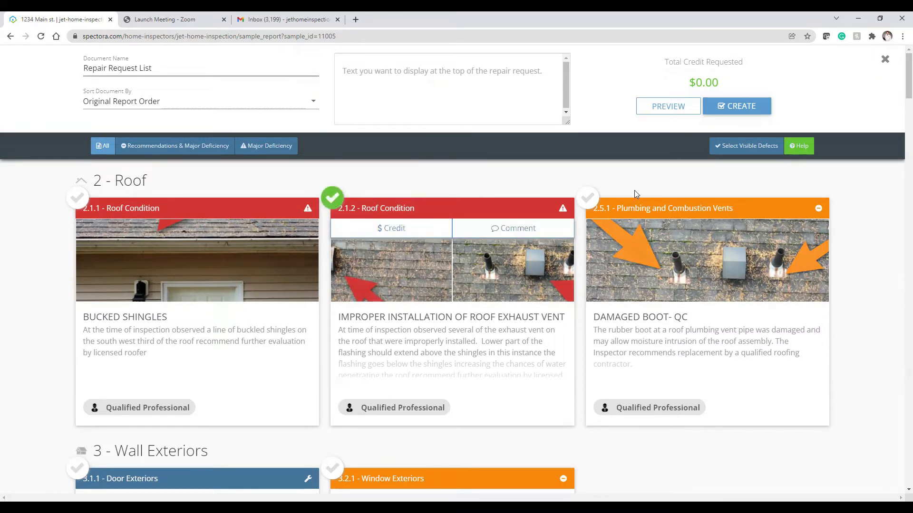
left_click(589, 203)
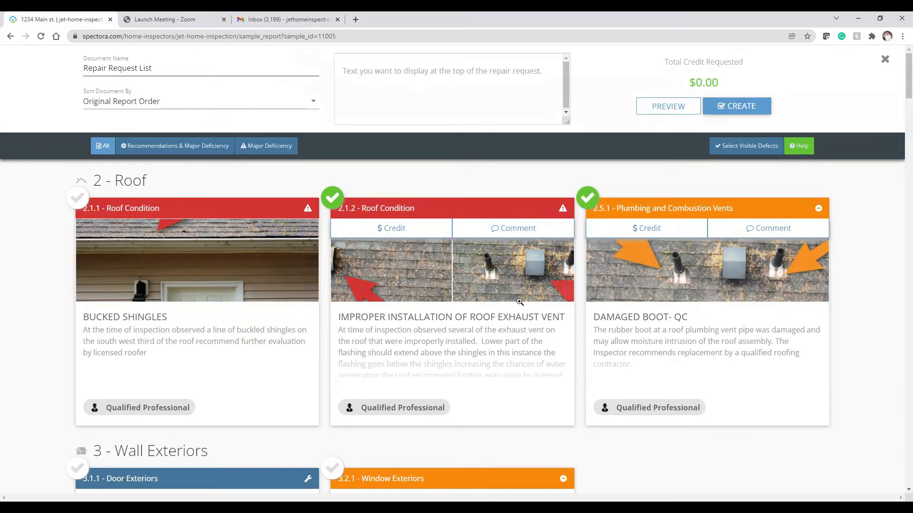
left_click(596, 202)
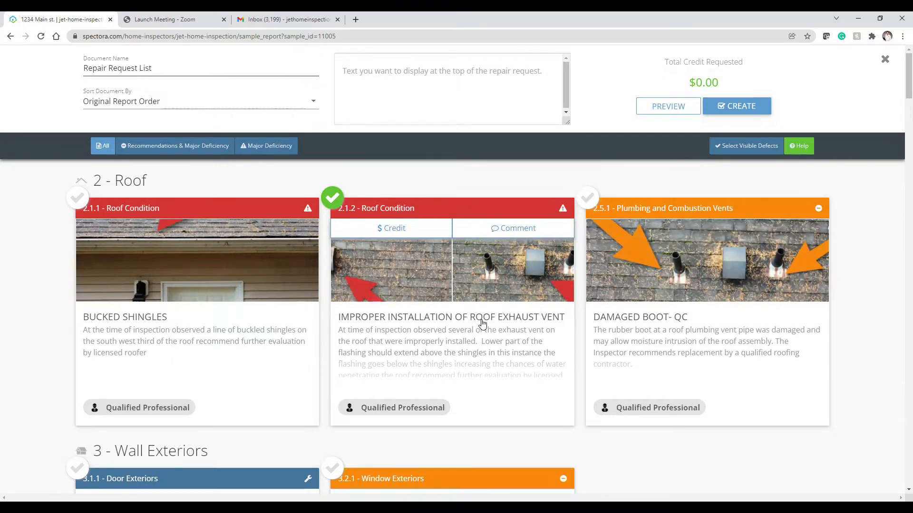
left_click(505, 230)
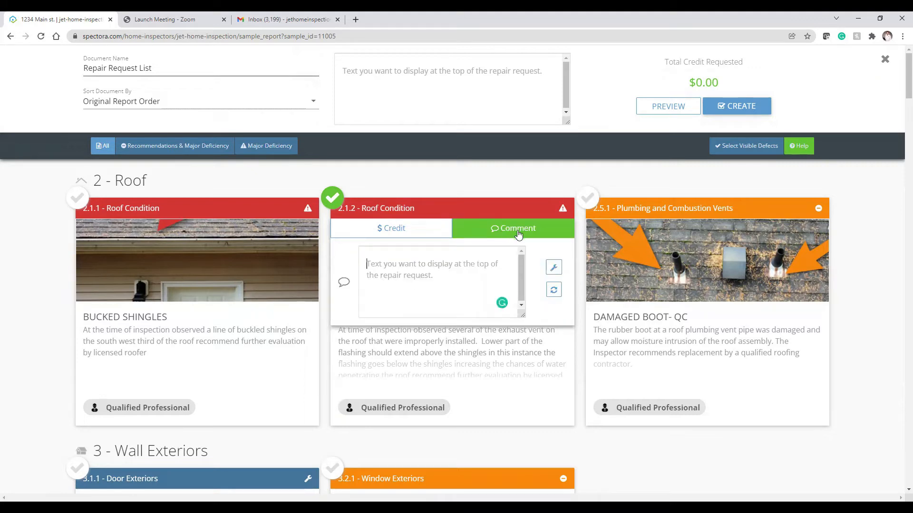
left_click(553, 269)
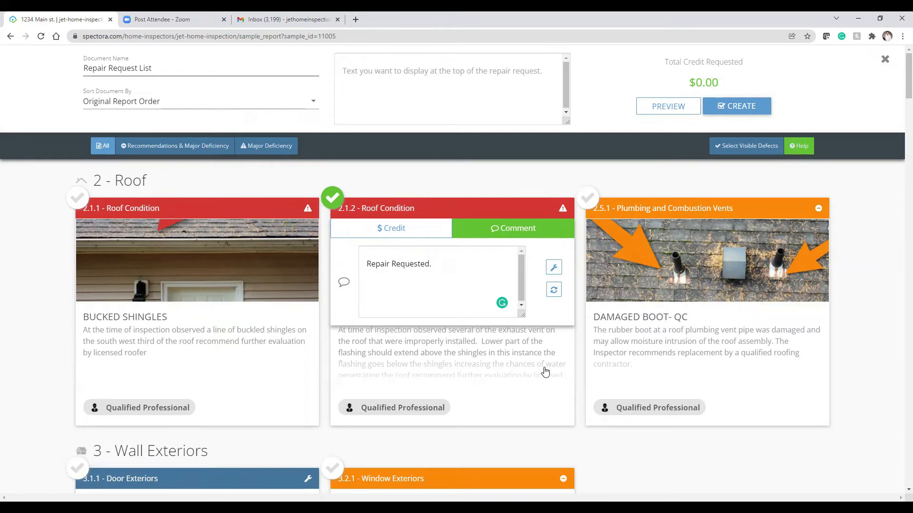
Step: Include defect 5.9.1 GFCI/AFCI exposed wiring with a credit of 1500
scroll(545, 371, "down", 4)
scroll(554, 371, "down", 5)
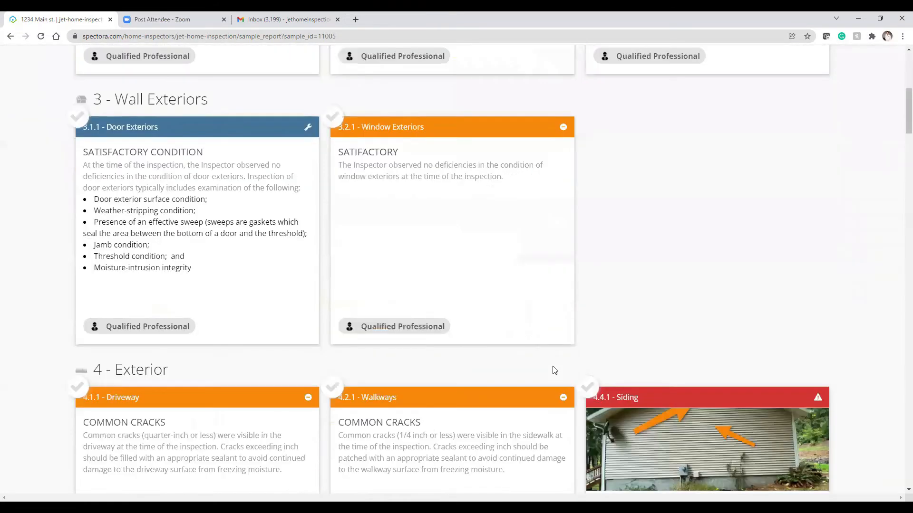
scroll(554, 370, "down", 5)
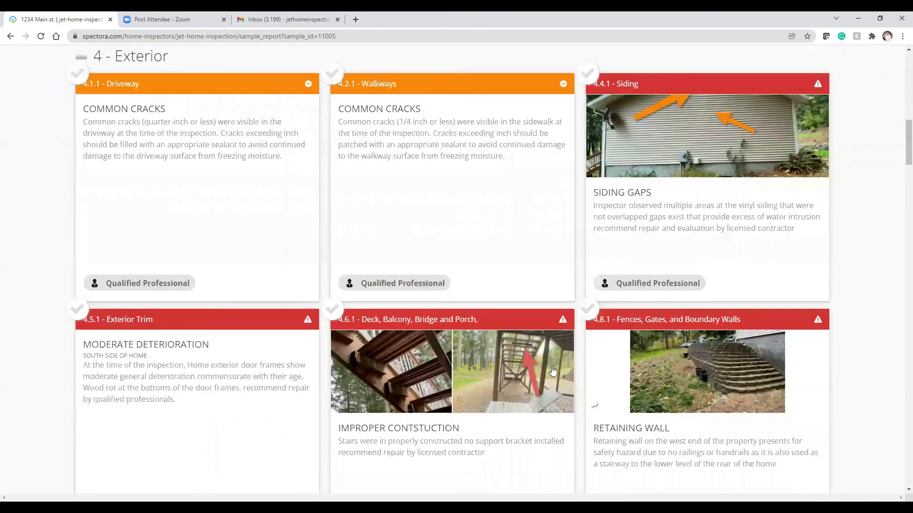
scroll(553, 370, "down", 6)
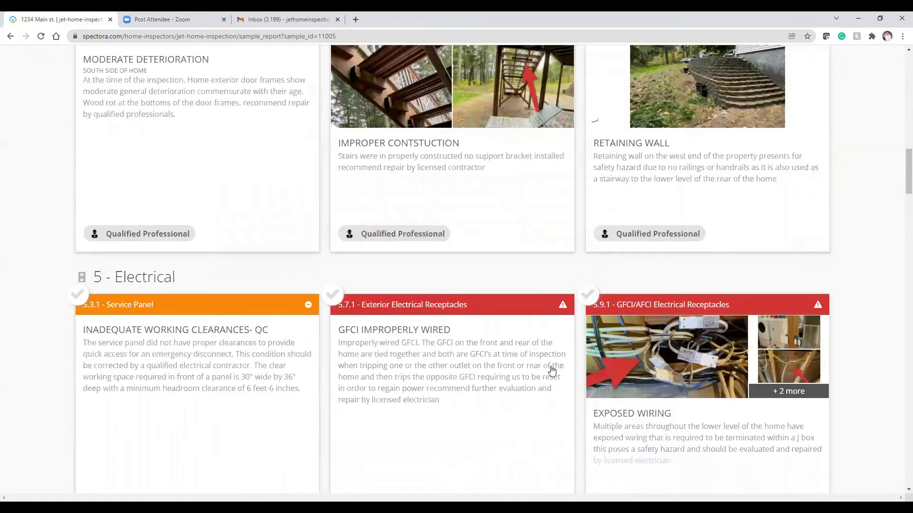
scroll(551, 371, "down", 2)
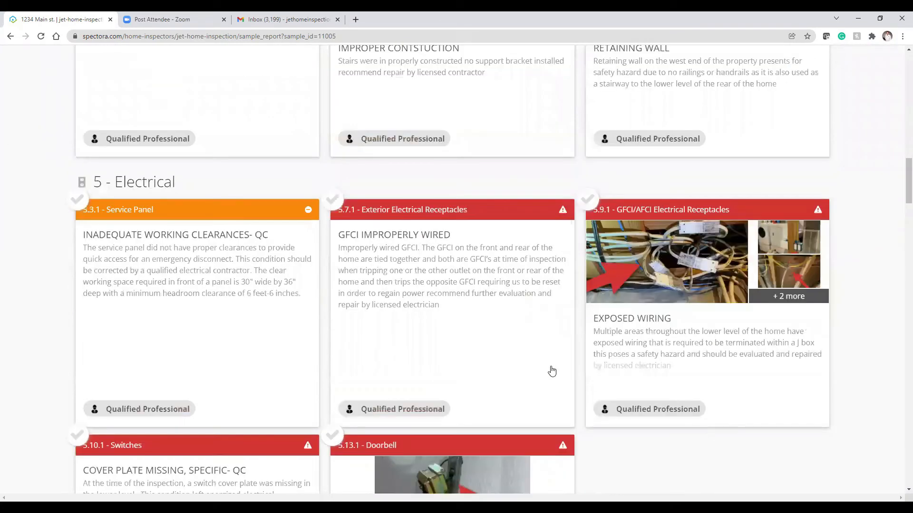
left_click(593, 206)
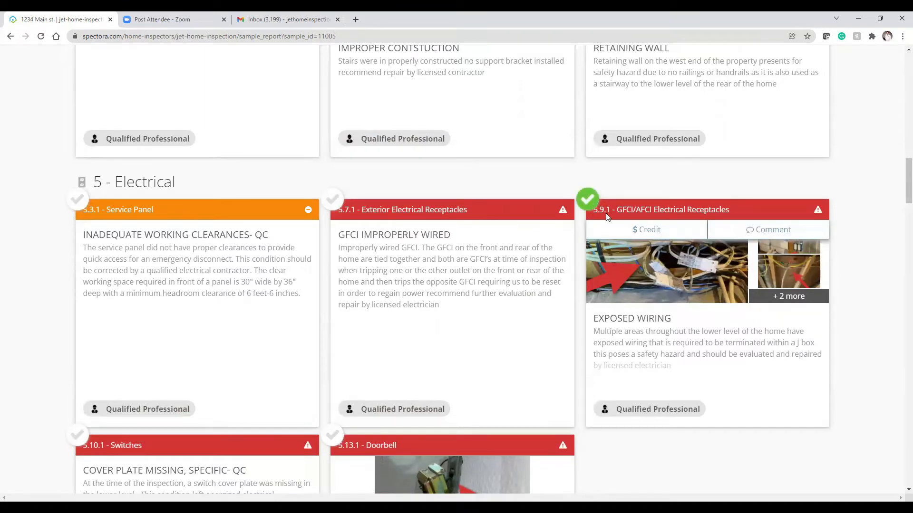
left_click(658, 230)
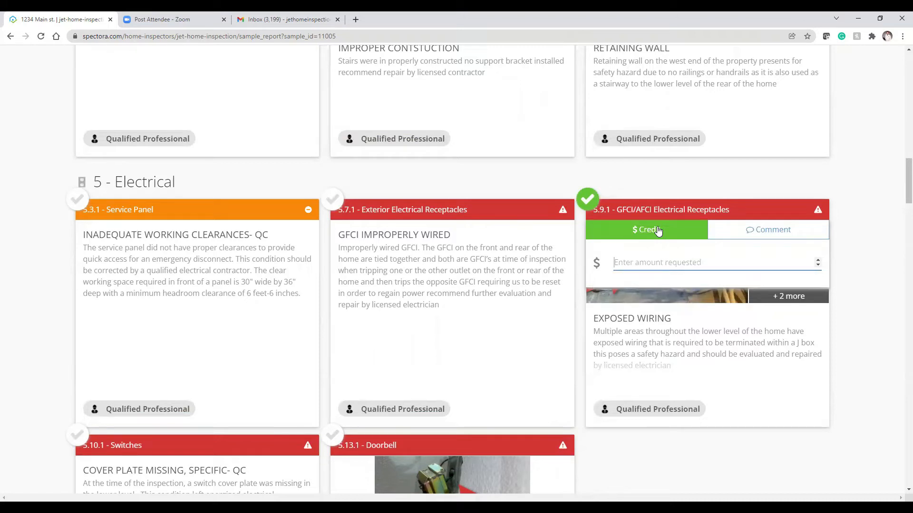
type("1500")
Step: Comment '$1500 for electrical repairs' on the wiring item, correcting the misspelling of electrical
left_click(751, 233)
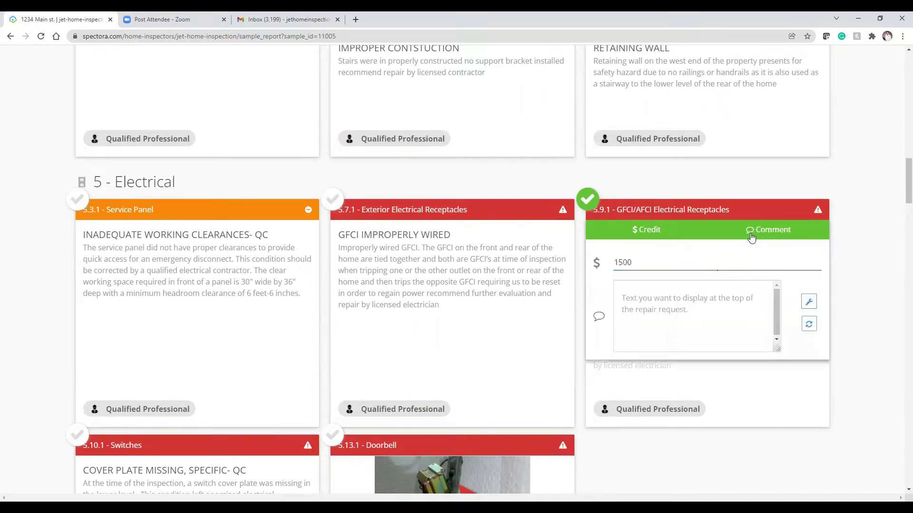
left_click(647, 301)
type("$1500")
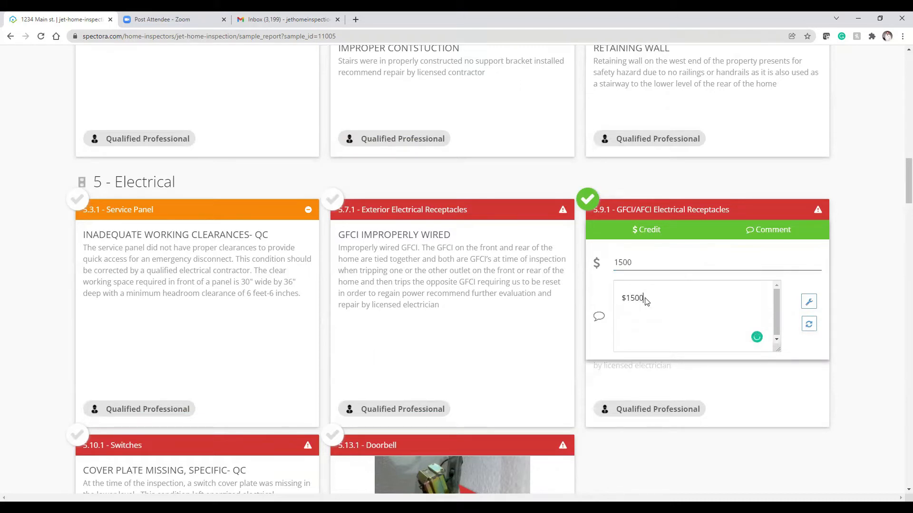
type(" for electical repairs")
left_click(668, 299)
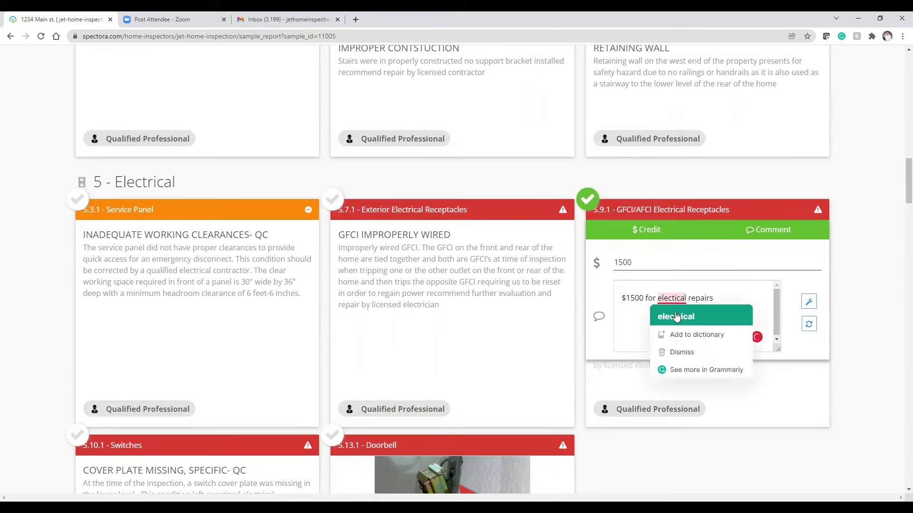
left_click(678, 316)
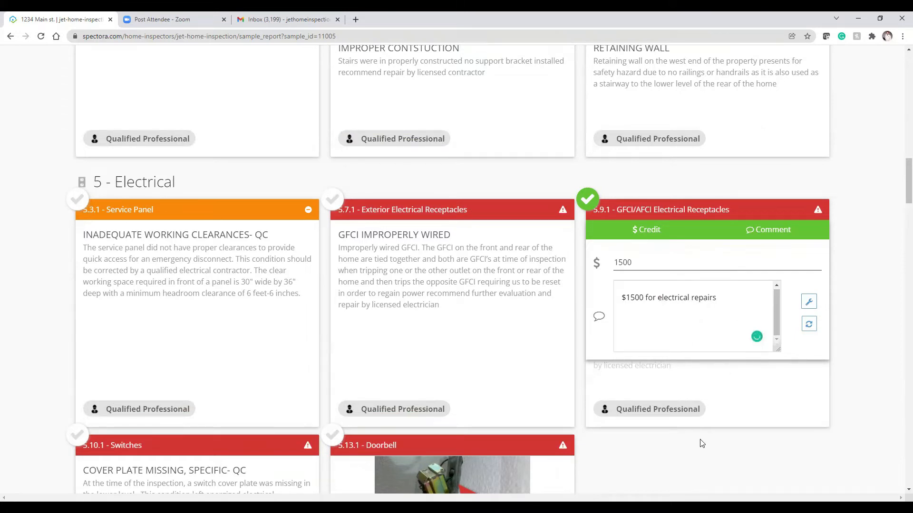
scroll(739, 406, "down", 3)
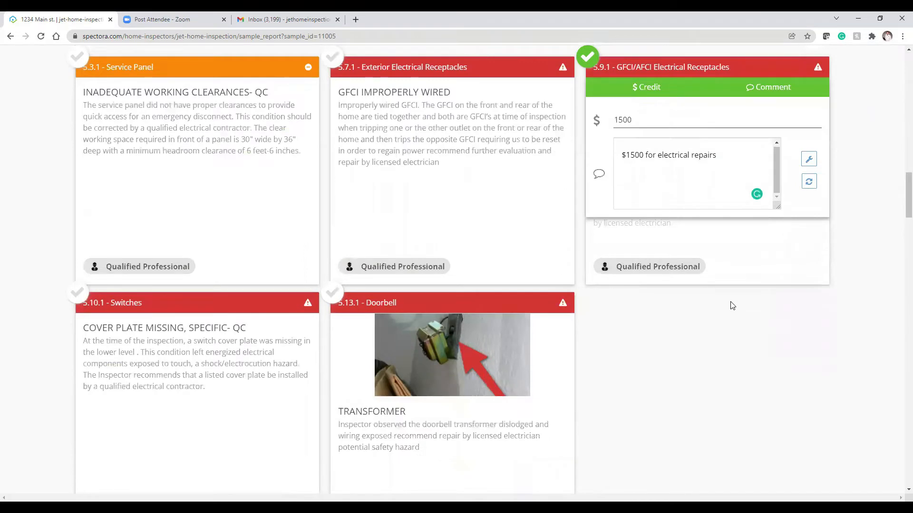
scroll(732, 306, "down", 2)
scroll(731, 306, "down", 3)
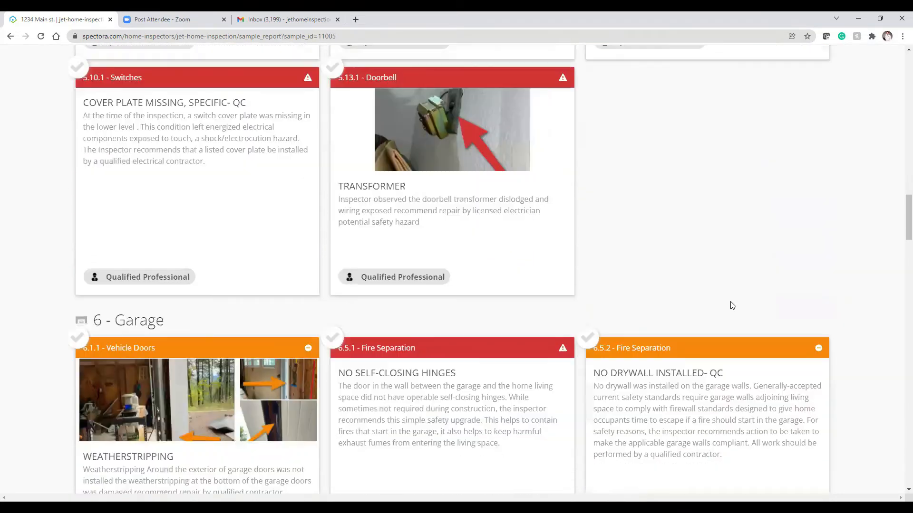
scroll(730, 306, "down", 2)
scroll(721, 305, "down", 2)
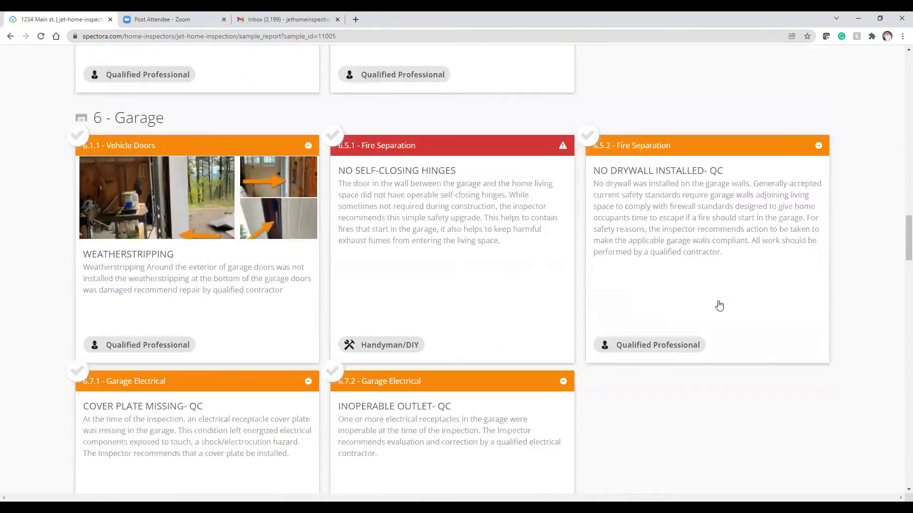
scroll(719, 305, "down", 8)
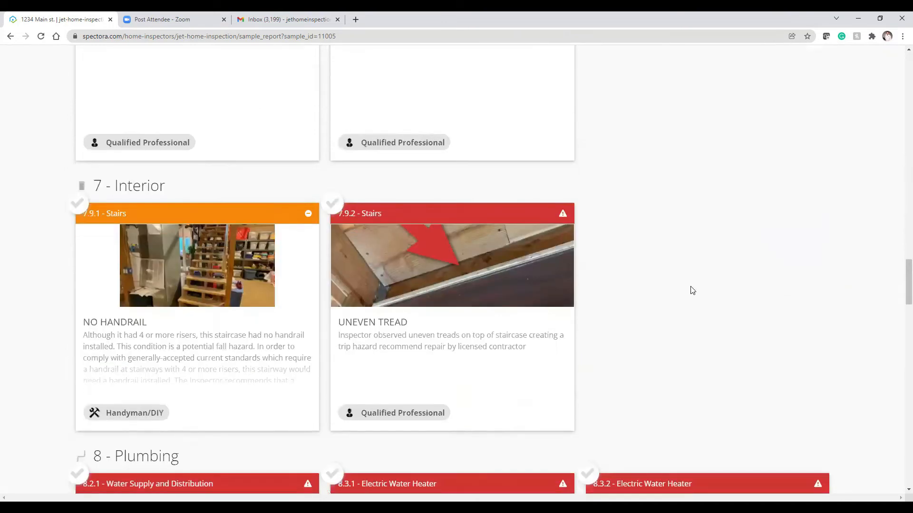
scroll(690, 289, "down", 5)
scroll(647, 262, "down", 2)
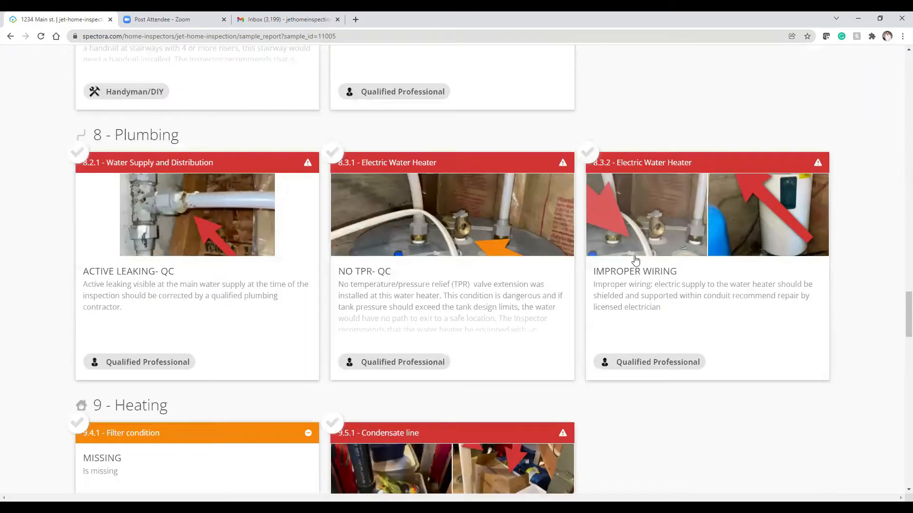
Step: Include the no-TPR water heater defect with the comment 'Repair Requested.'
left_click(333, 157)
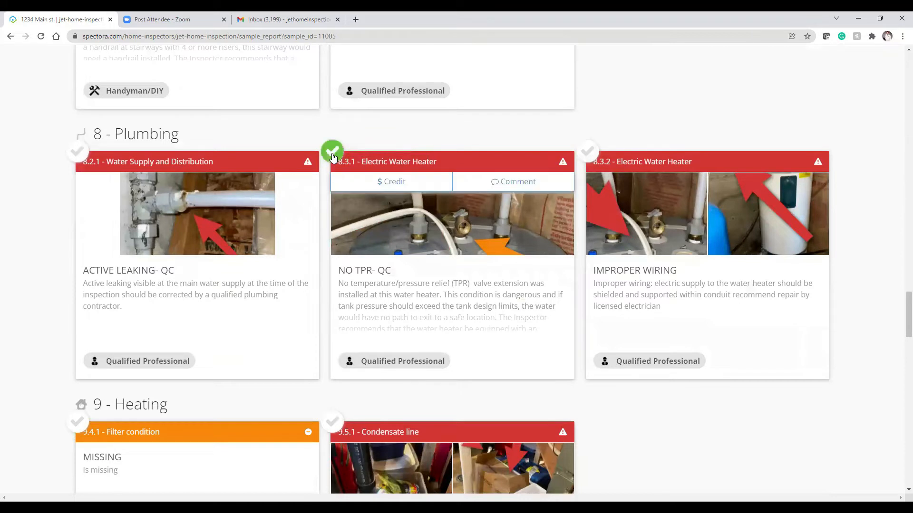
left_click(496, 183)
left_click(553, 221)
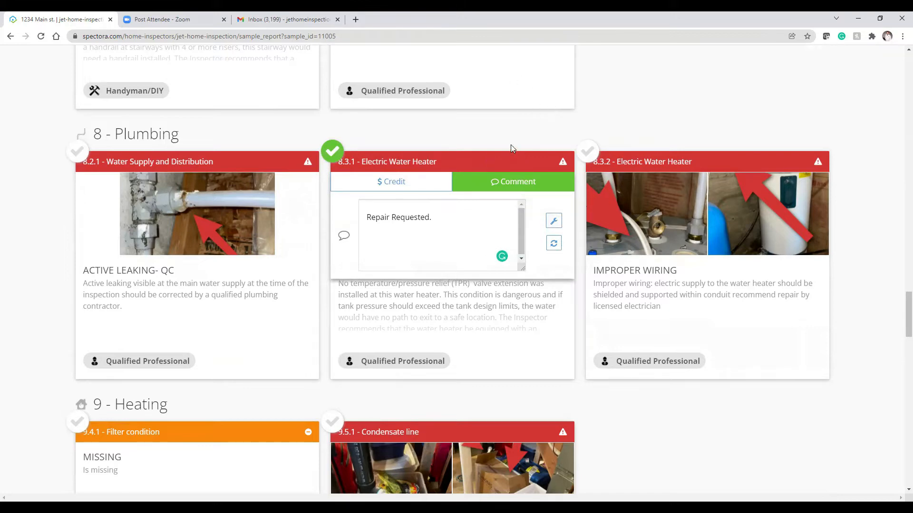
Step: Include 9.5.1 Condensate line with a 1200 credit and comment '$1200 for HVAC repair and service'
scroll(537, 163, "down", 6)
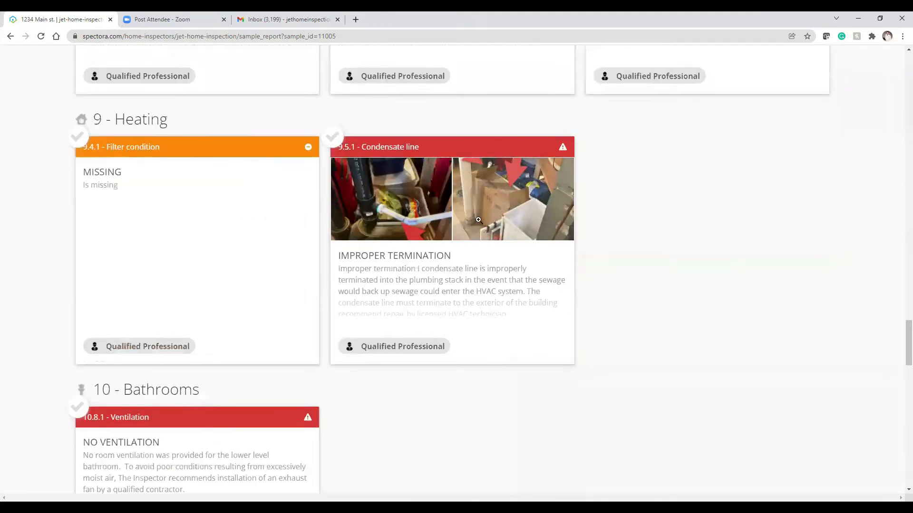
left_click(336, 140)
left_click(400, 170)
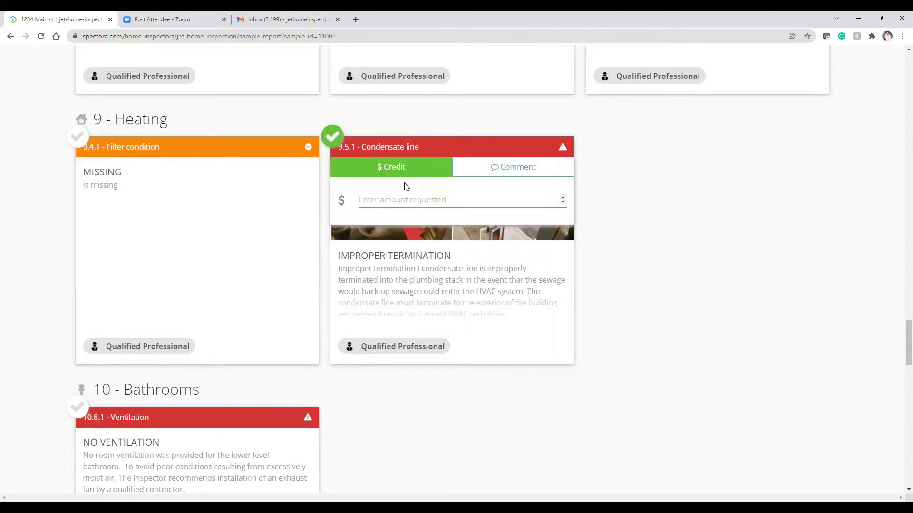
type("1200")
left_click(481, 173)
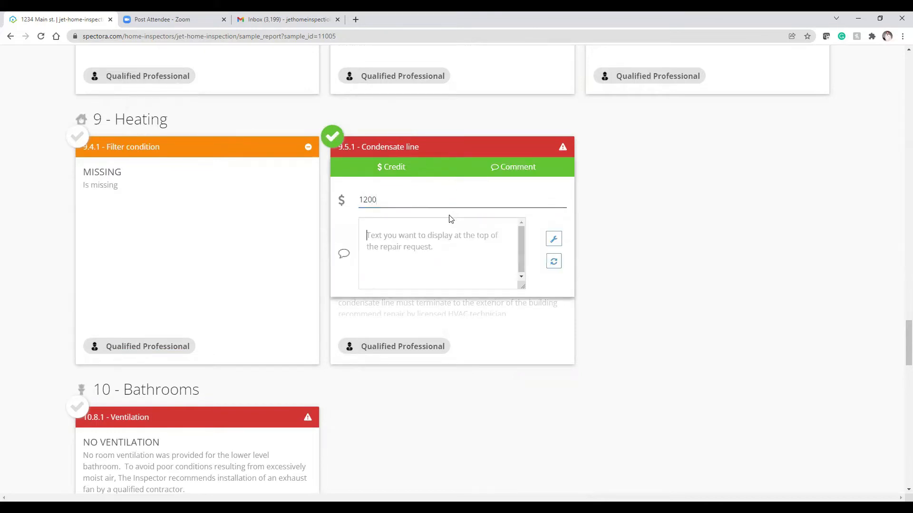
left_click(433, 250)
type("$")
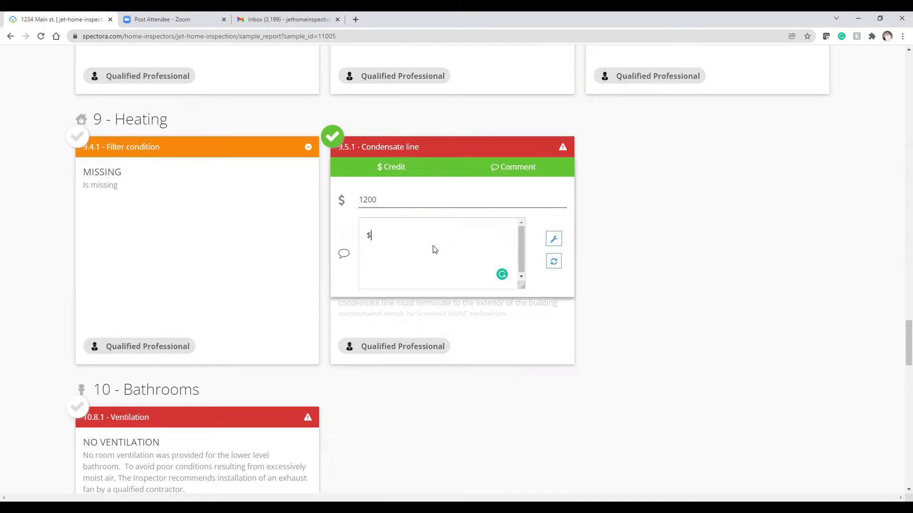
type("1200 for HVAC repair and service")
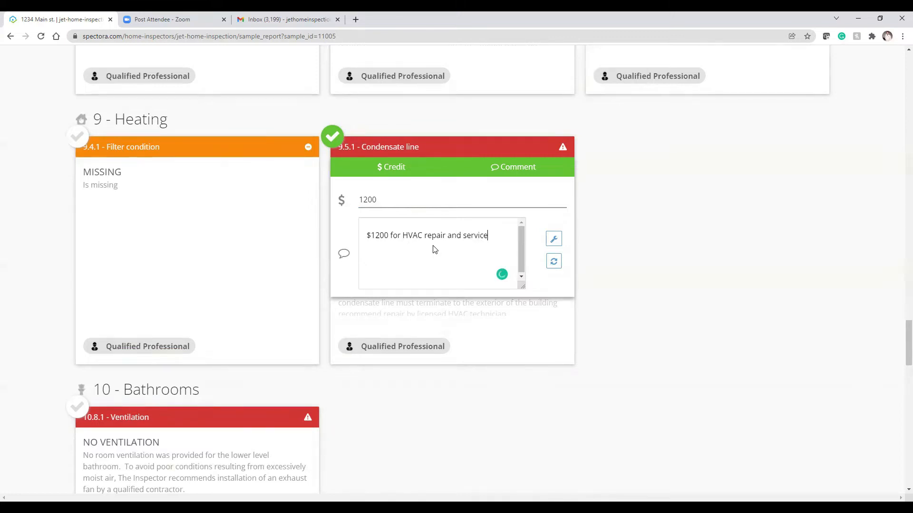
Step: Include 14.4.1 Roof Sheathing with the comment 'Repair Requested.'
scroll(432, 250, "down", 4)
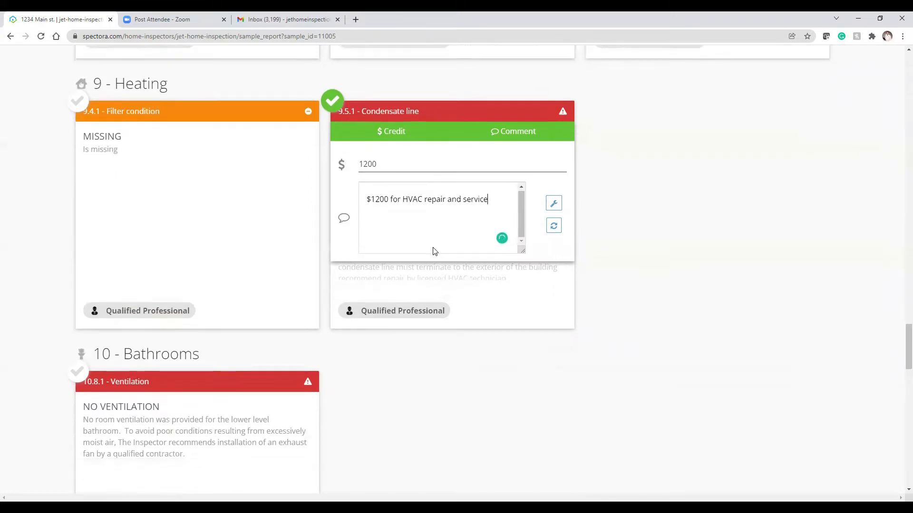
scroll(451, 277, "down", 7)
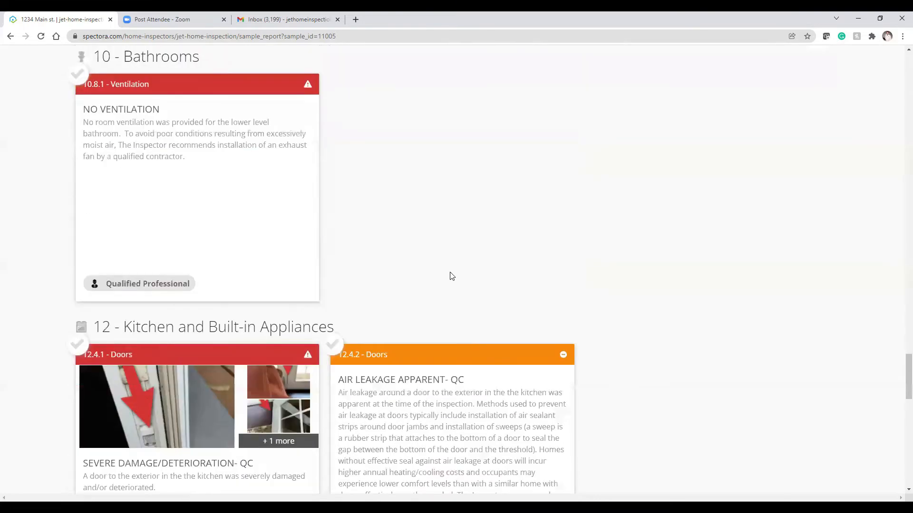
scroll(451, 277, "down", 12)
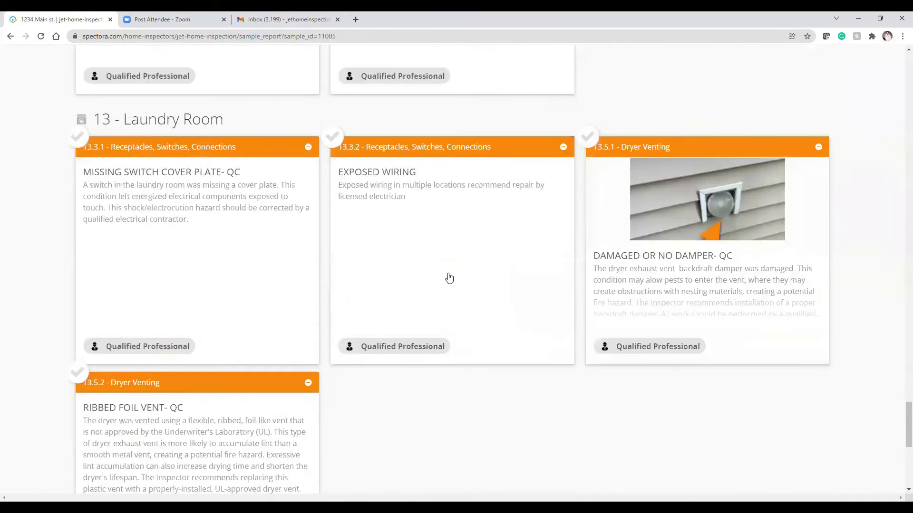
scroll(450, 278, "down", 1)
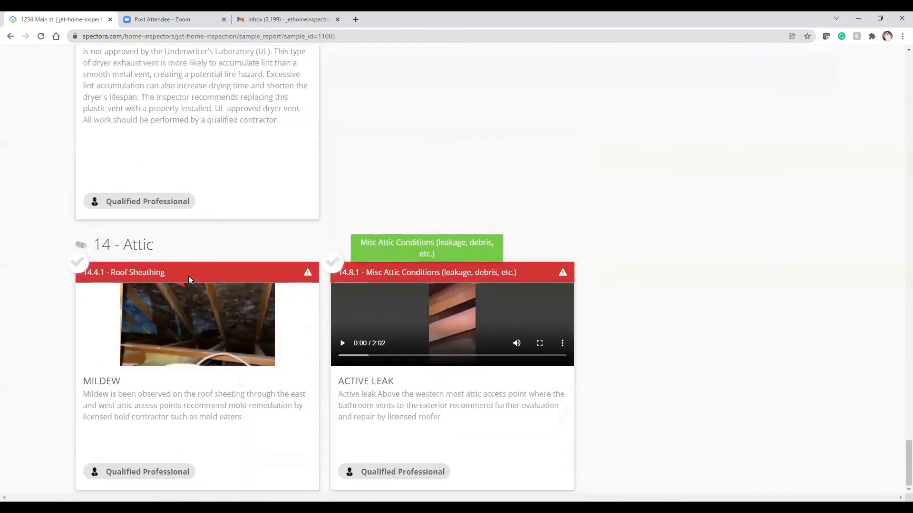
left_click(82, 267)
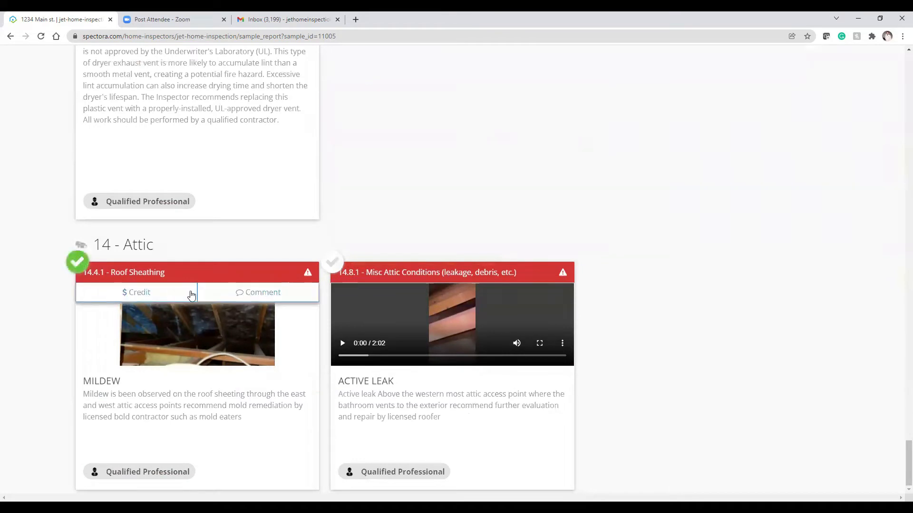
left_click(246, 294)
left_click(296, 334)
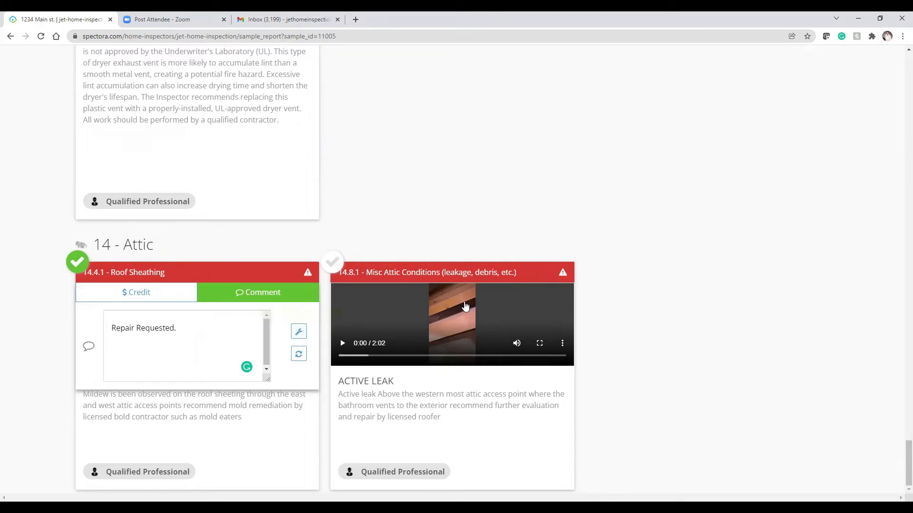
Step: Include 14.8.1 Misc Attic Conditions with the comment 'Repair Requested.', then return to the top
left_click(332, 265)
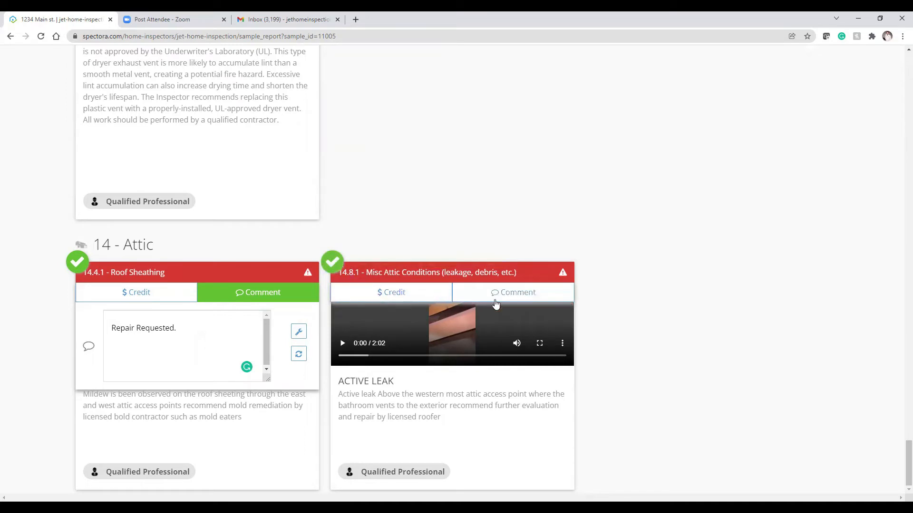
left_click(509, 294)
left_click(554, 332)
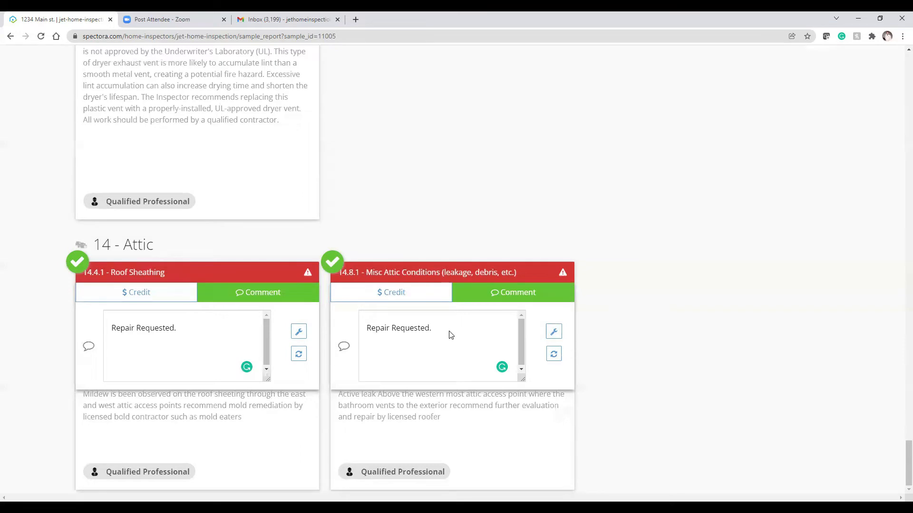
scroll(451, 338, "up", 7)
scroll(451, 341, "up", 20)
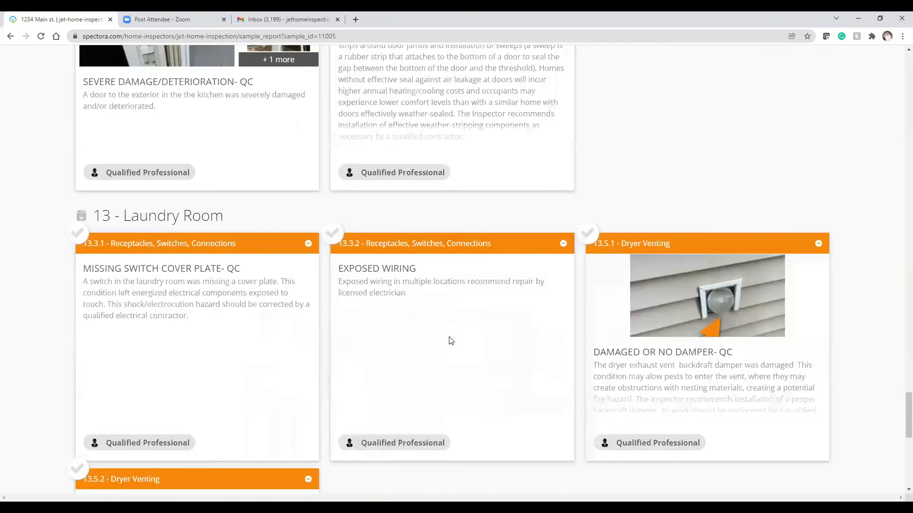
scroll(451, 340, "up", 20)
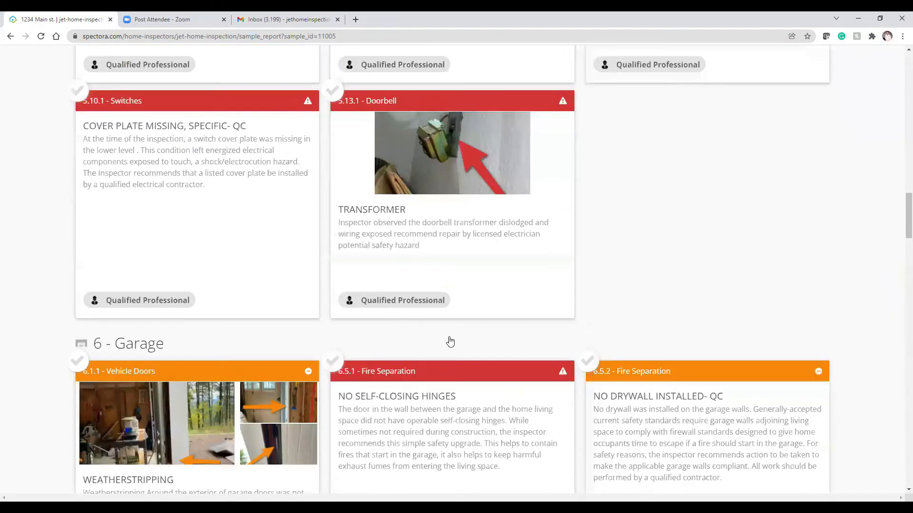
scroll(450, 341, "up", 20)
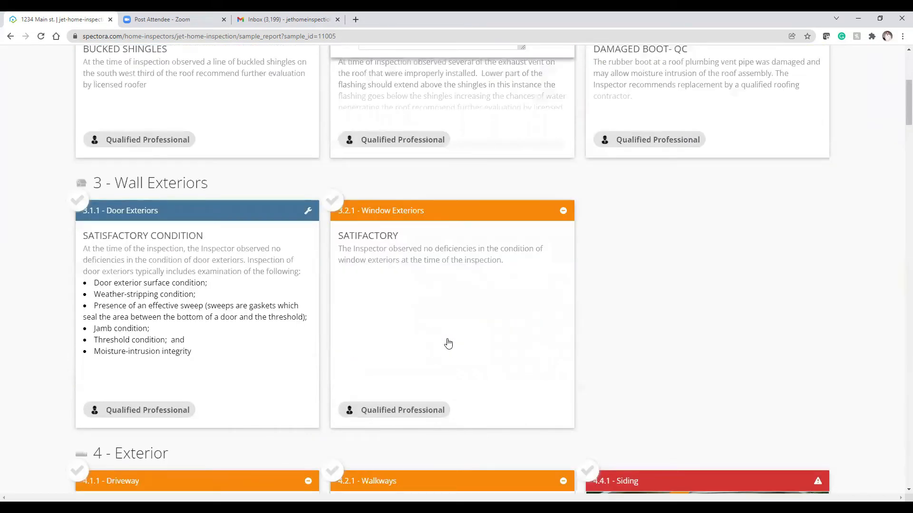
scroll(448, 344, "up", 6)
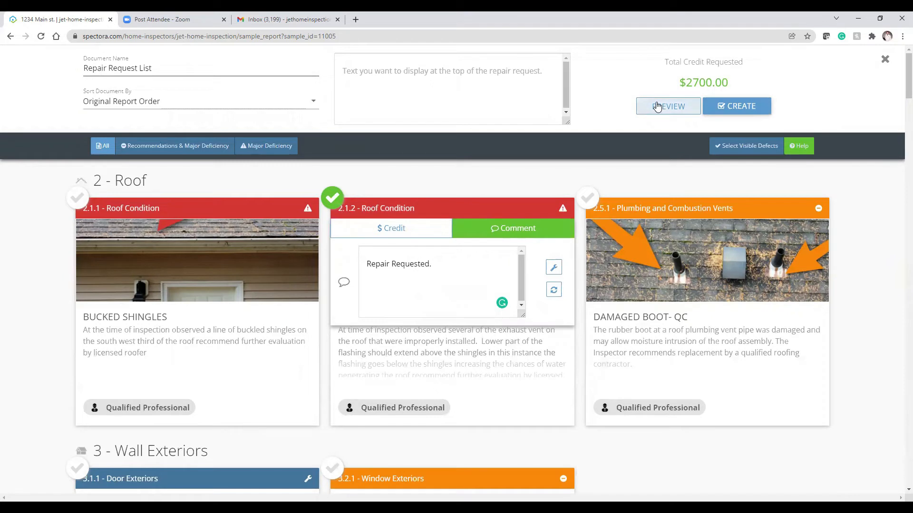
Step: Create the repair request list ($2700 total credit) and expand its email form
left_click(731, 111)
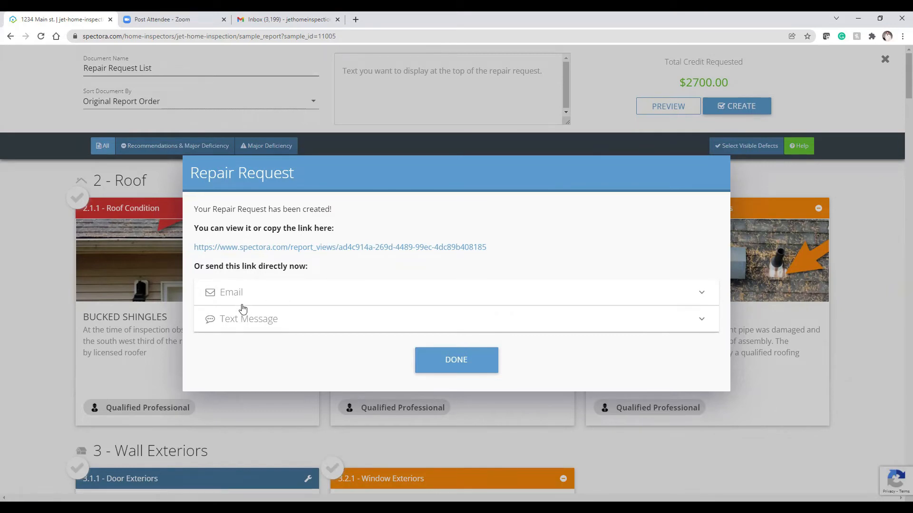
left_click(240, 297)
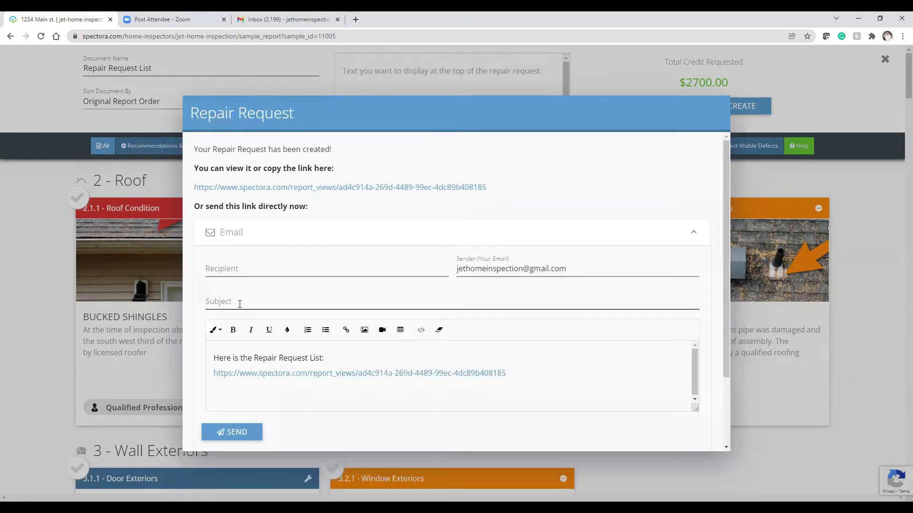
Step: Enter the recipient's e-mail address and the subject 'Repair and Credit requests'
left_click(226, 266)
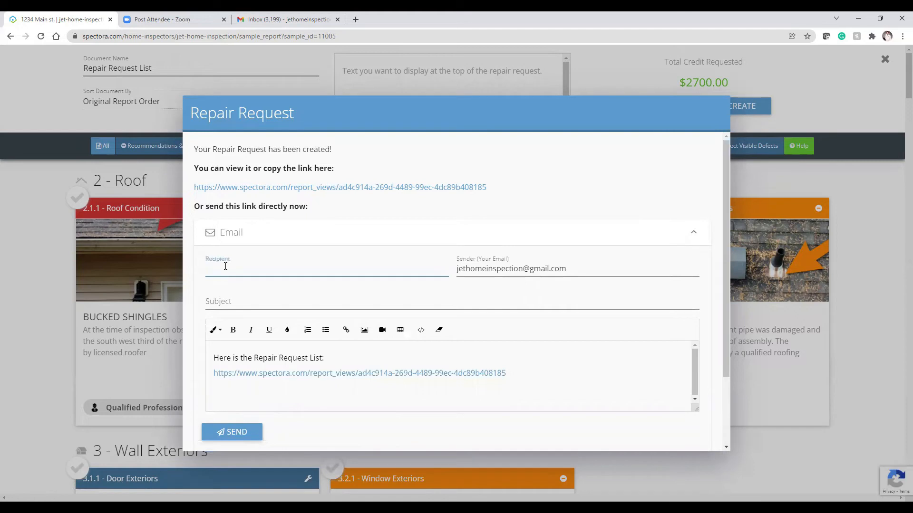
left_click(224, 298)
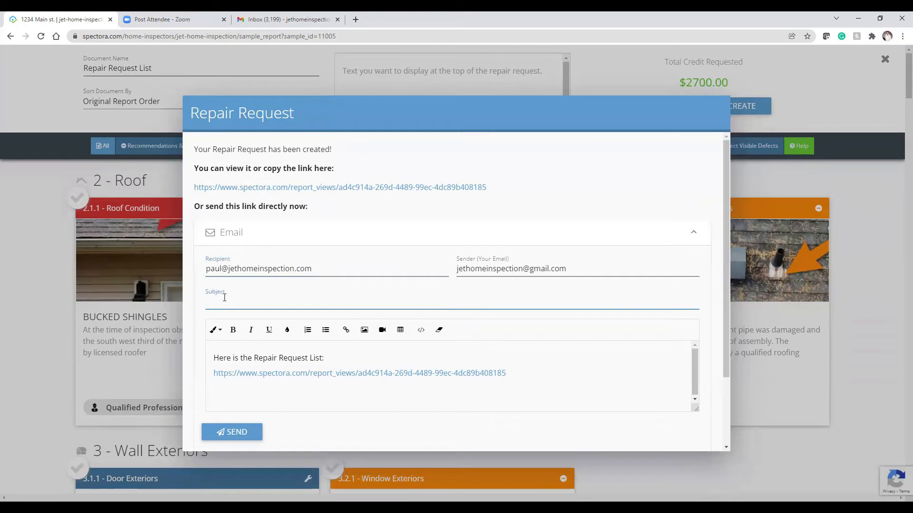
type("Repair and Credit requests")
Step: Add a greeting line addressed to the recipient, send the email, and close the confirmation
left_click(215, 364)
type("Hello Pau")
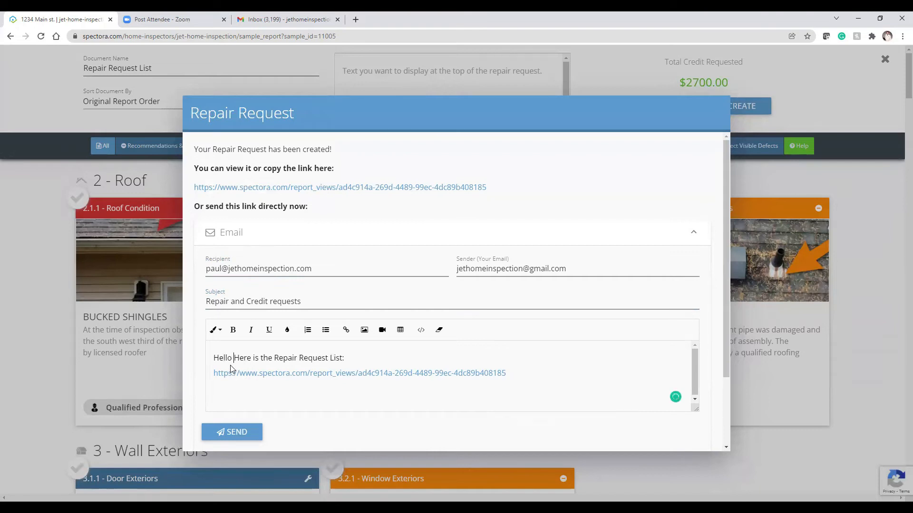
type("l")
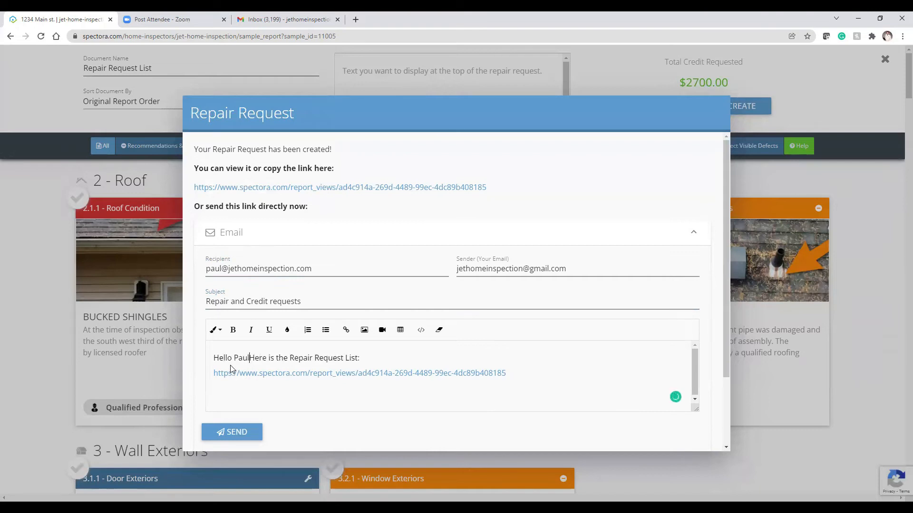
key("Return")
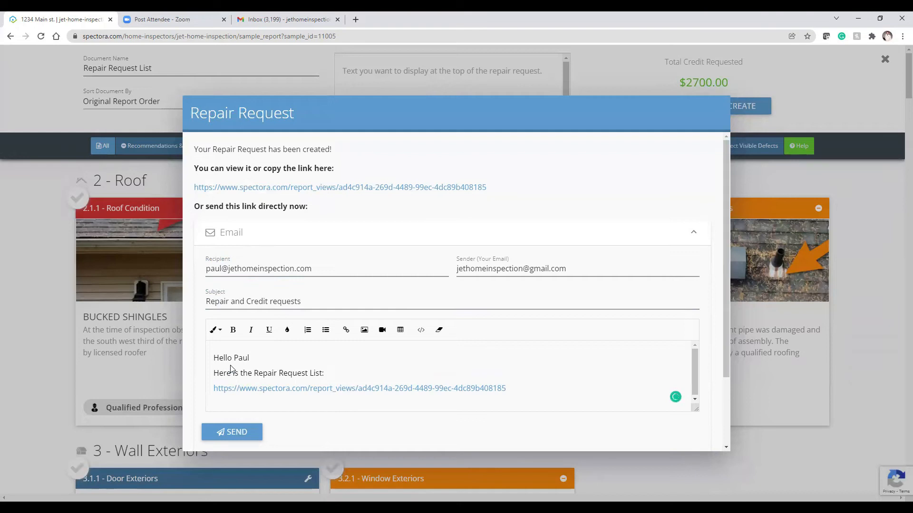
scroll(526, 368, "down", 2)
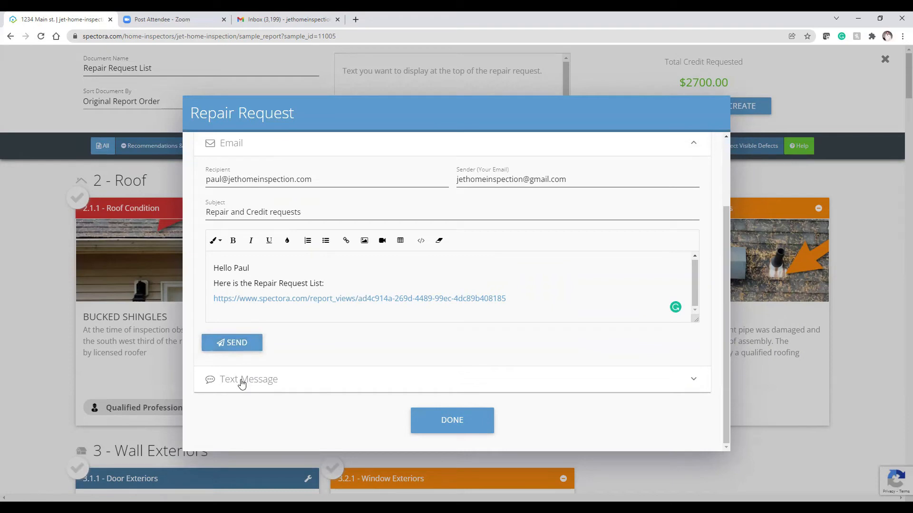
left_click(246, 346)
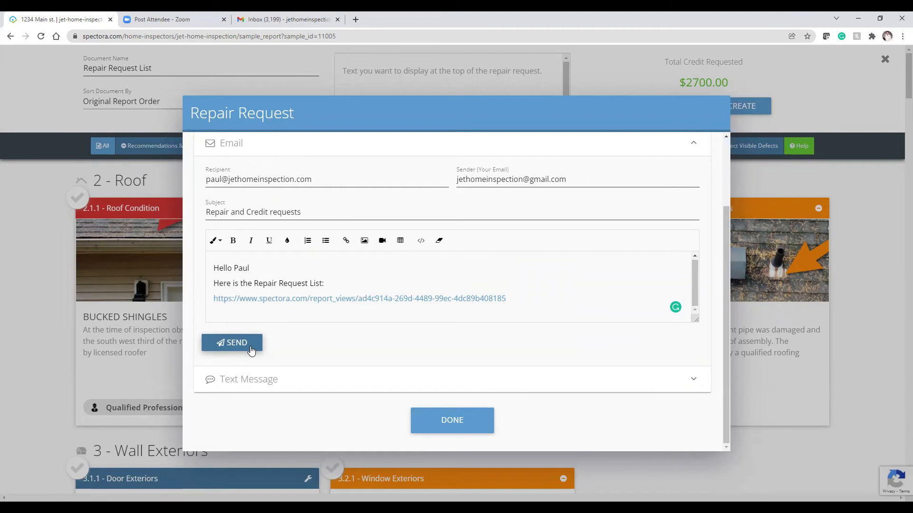
left_click(465, 430)
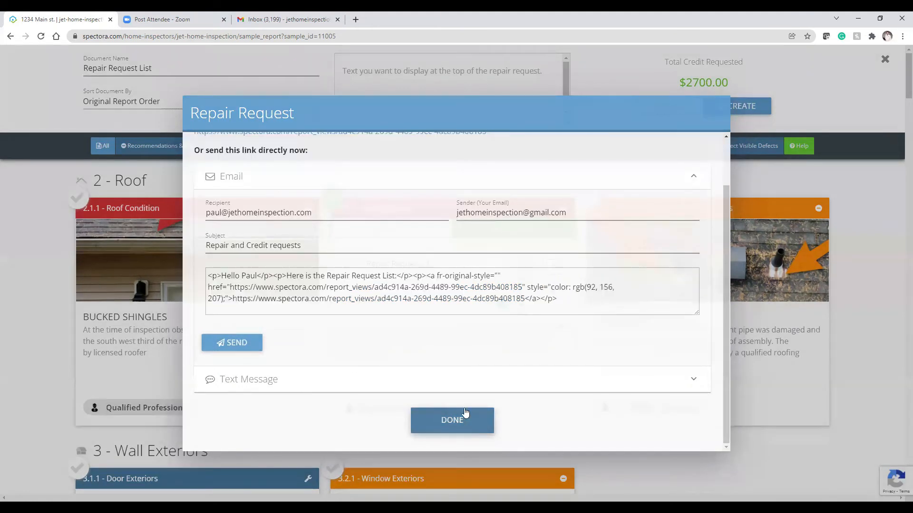
Step: In Gmail, open the new 'Repair and Credit requests' email, mark it safe, and follow its report link
left_click(262, 21)
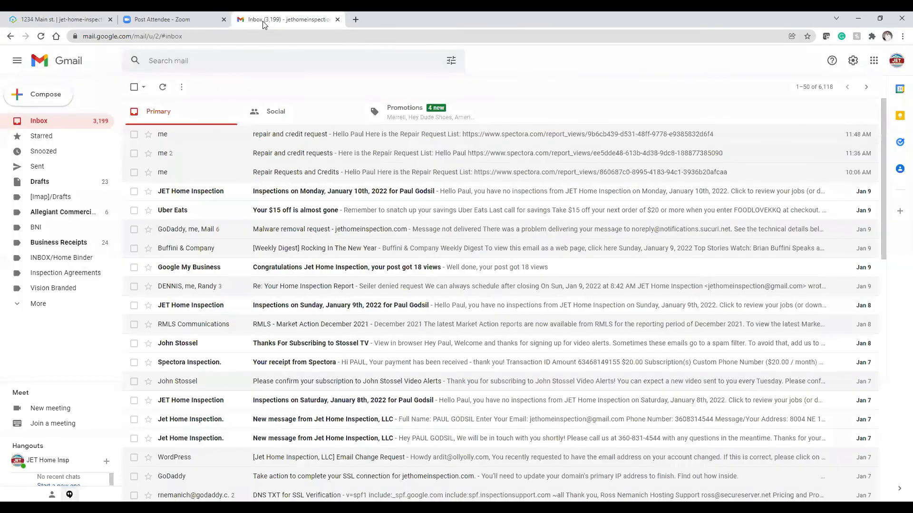
left_click(163, 87)
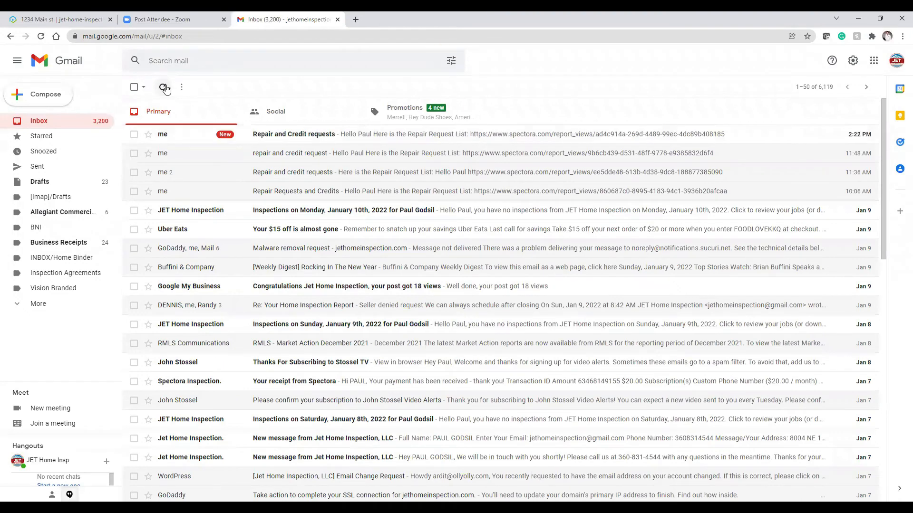
left_click(322, 138)
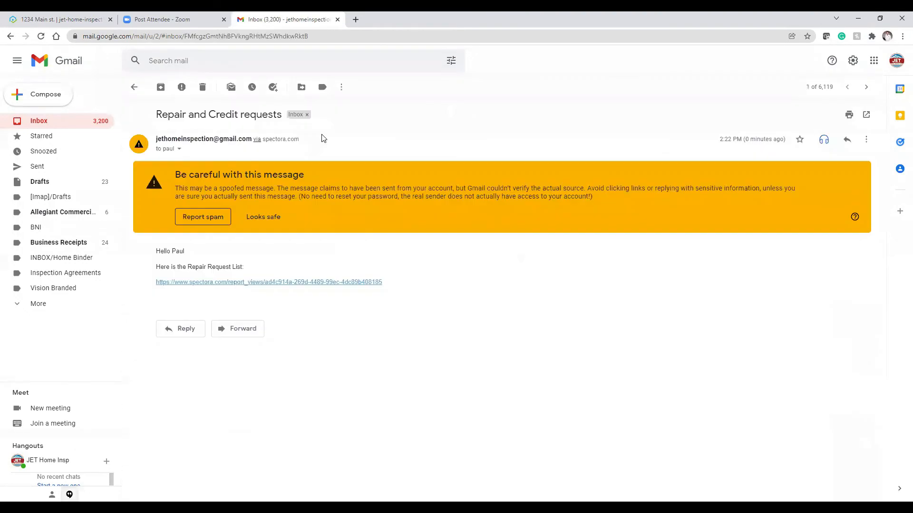
left_click(269, 222)
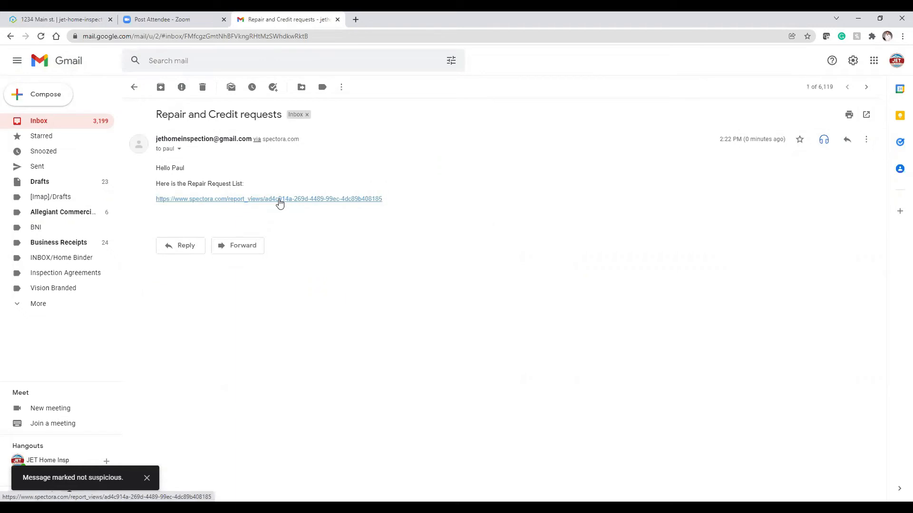
left_click(280, 200)
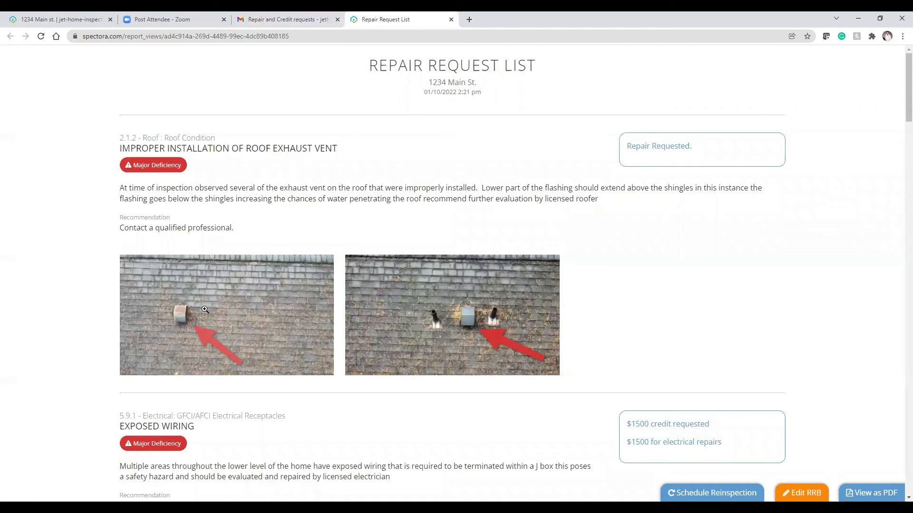
Step: Enlarge the first roof vent photo, then scroll past the Exposed Wiring photos to 9.5.1 Condensate line
left_click(201, 334)
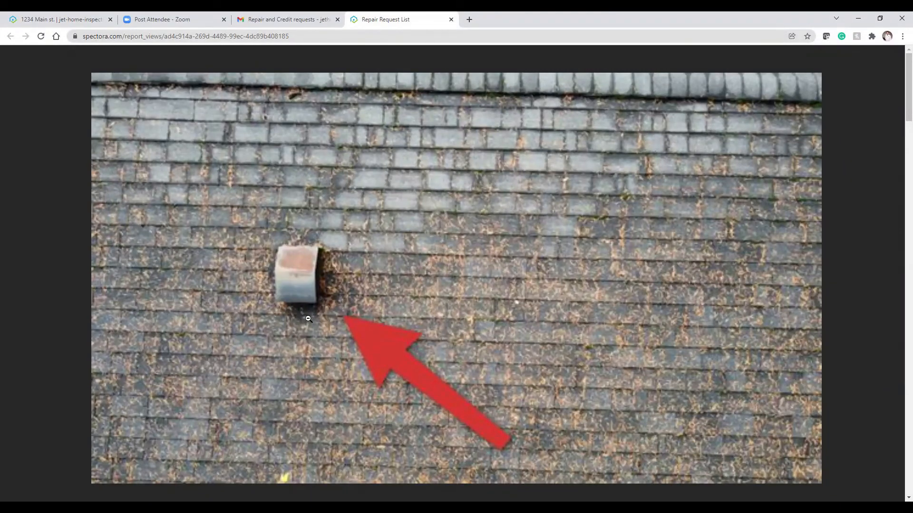
left_click(308, 318)
scroll(377, 326, "down", 2)
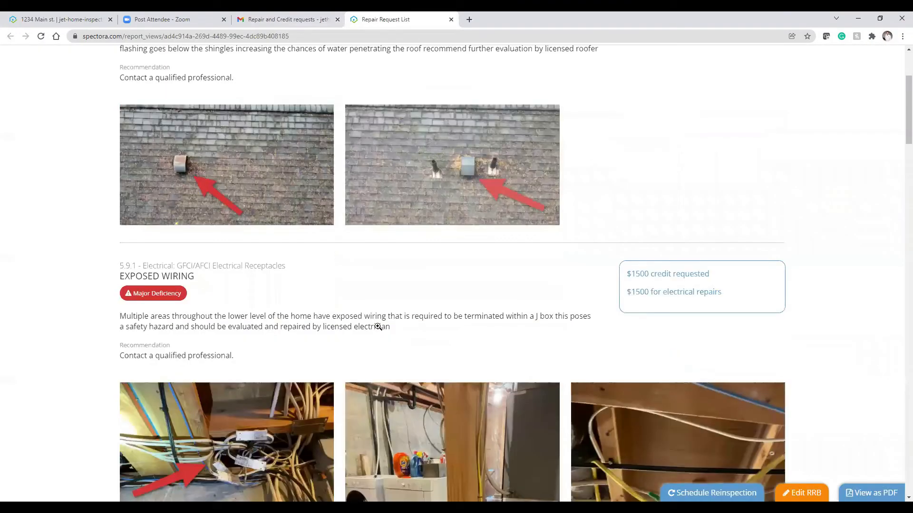
scroll(378, 326, "down", 3)
scroll(378, 327, "down", 2)
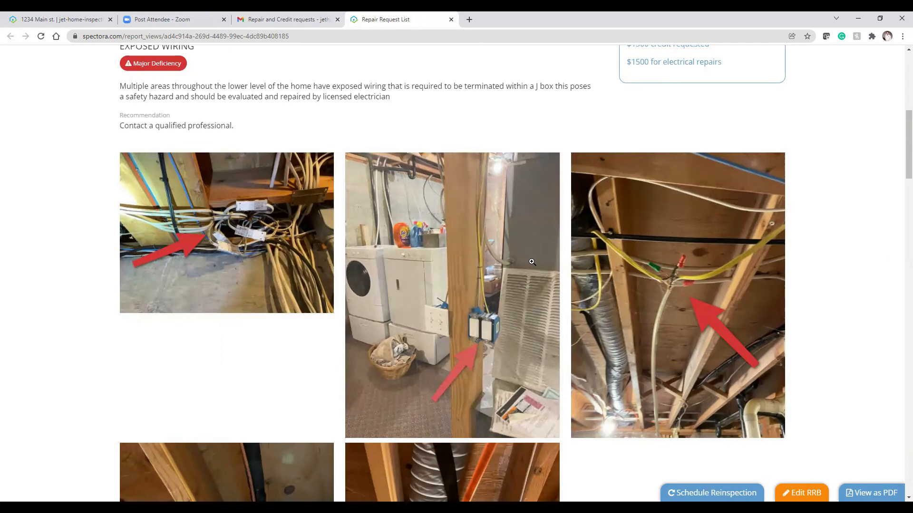
scroll(532, 262, "down", 1)
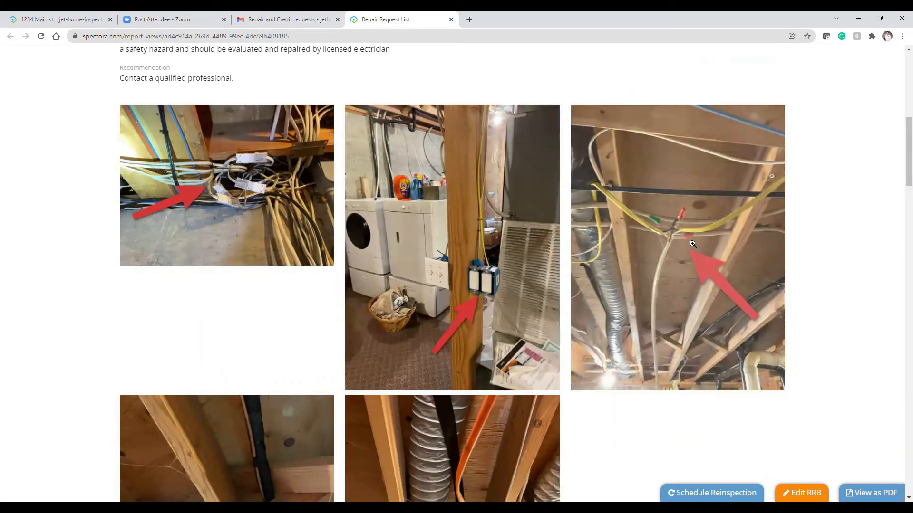
scroll(491, 262, "down", 5)
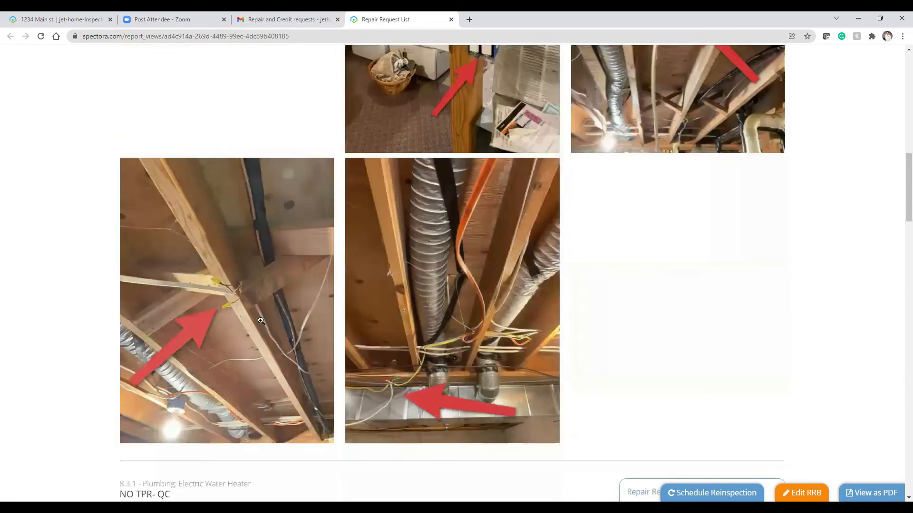
scroll(261, 321, "down", 1)
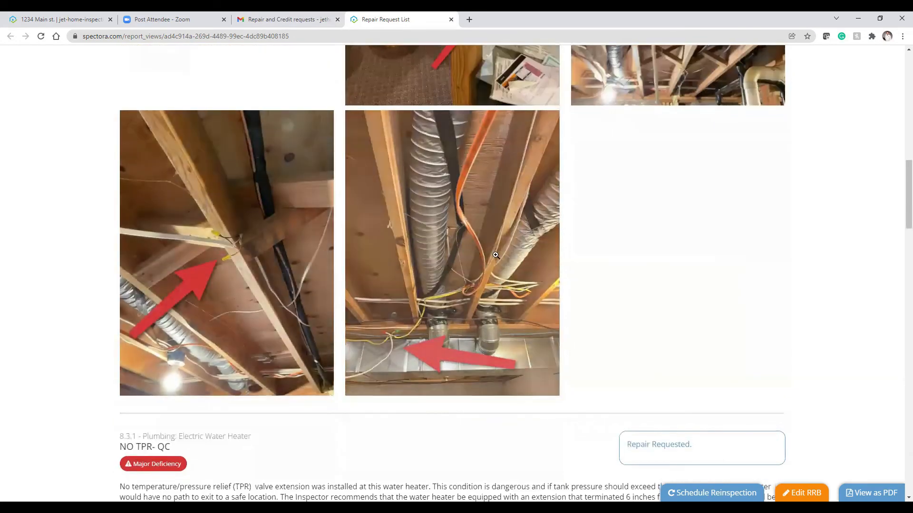
scroll(394, 331, "down", 2)
scroll(393, 332, "down", 5)
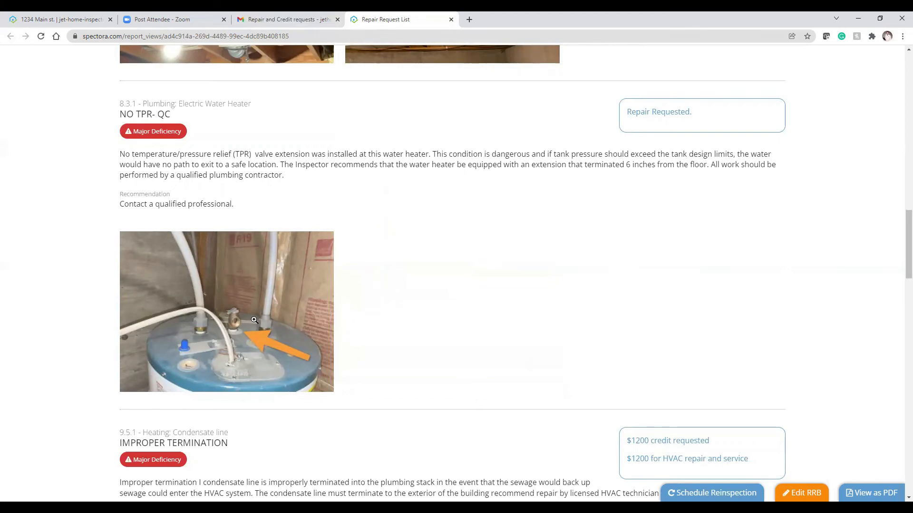
Step: Scroll past the NO TPR-QC, Improper Termination and Mildew items to the Active Leak attic video
scroll(254, 320, "down", 1)
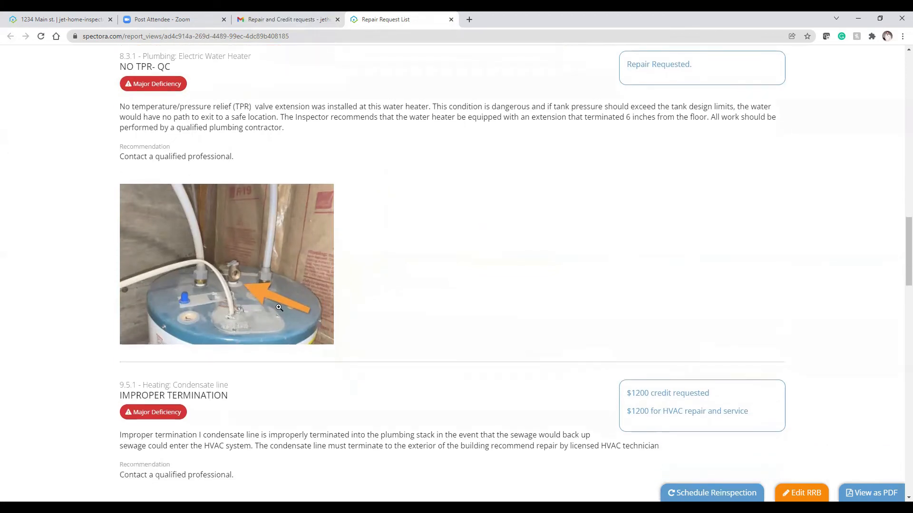
scroll(279, 308, "down", 8)
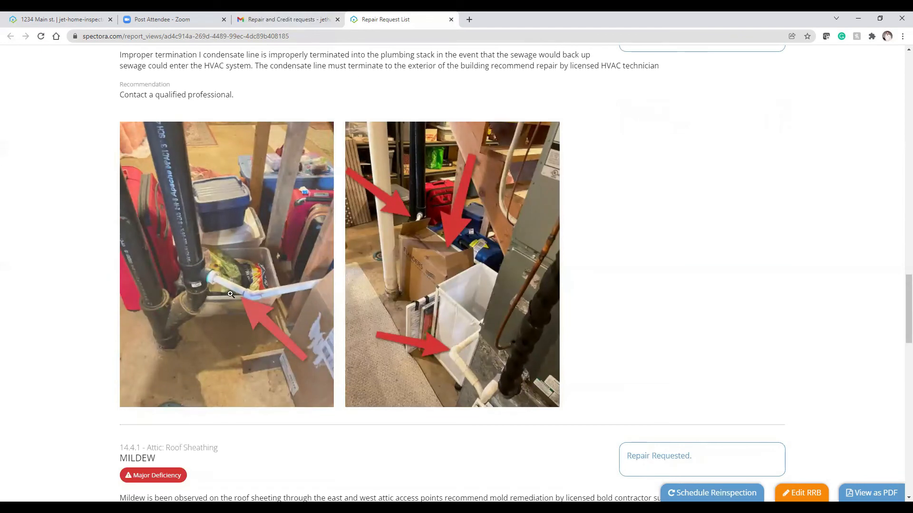
scroll(233, 298, "down", 5)
scroll(240, 301, "down", 3)
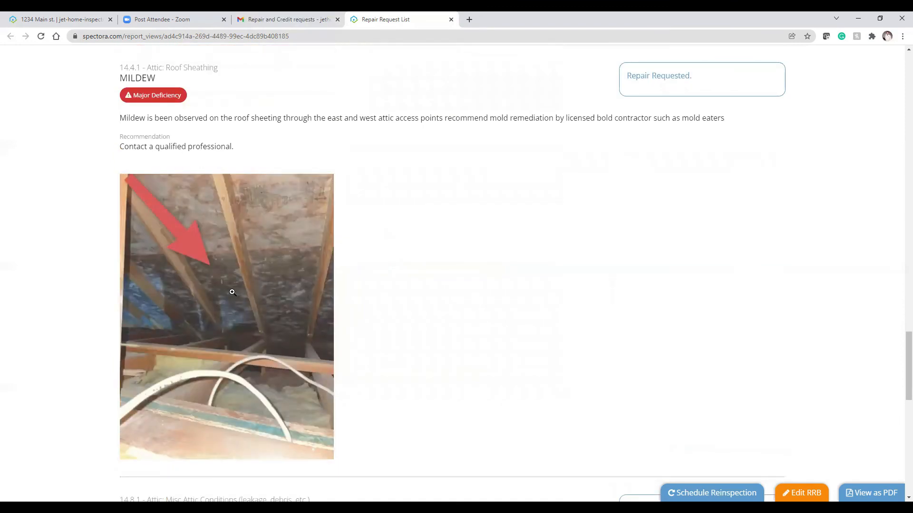
scroll(236, 294, "down", 7)
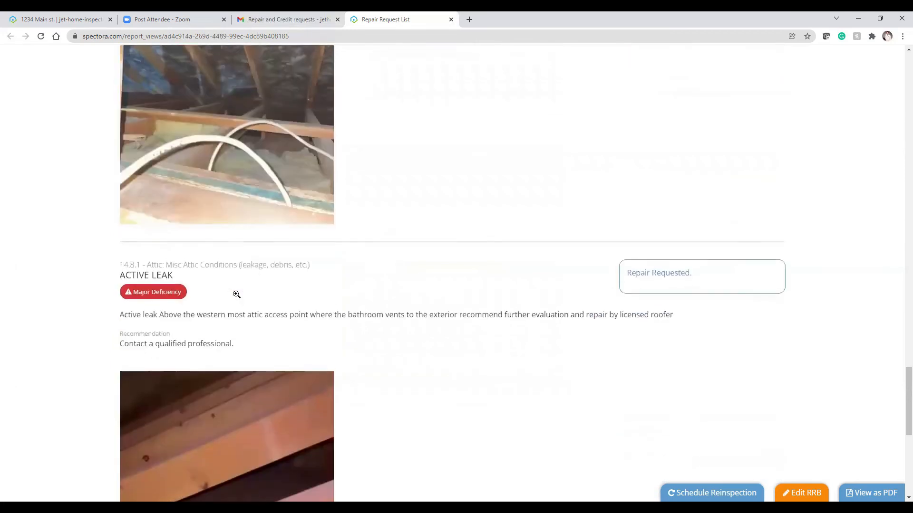
scroll(236, 296, "down", 3)
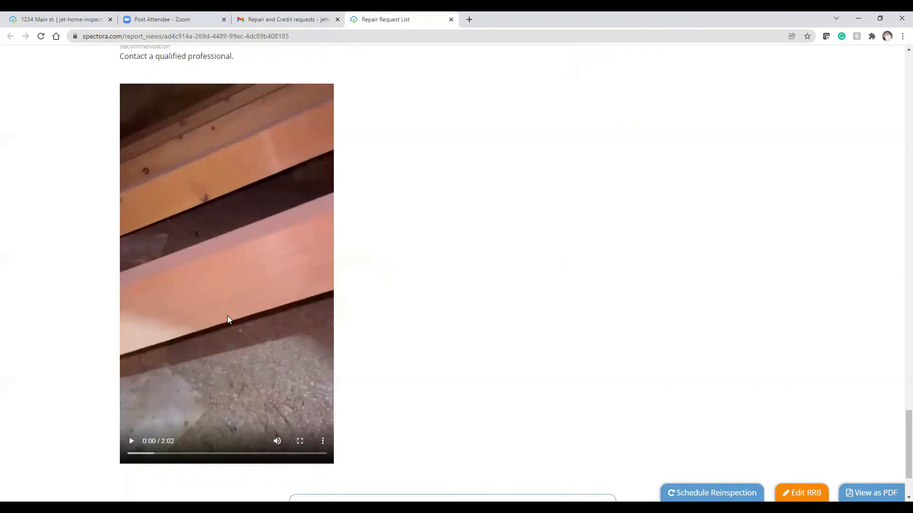
Step: Play the Active Leak attic video, skip ahead to 0:32, and stop it at 0:34
left_click(132, 442)
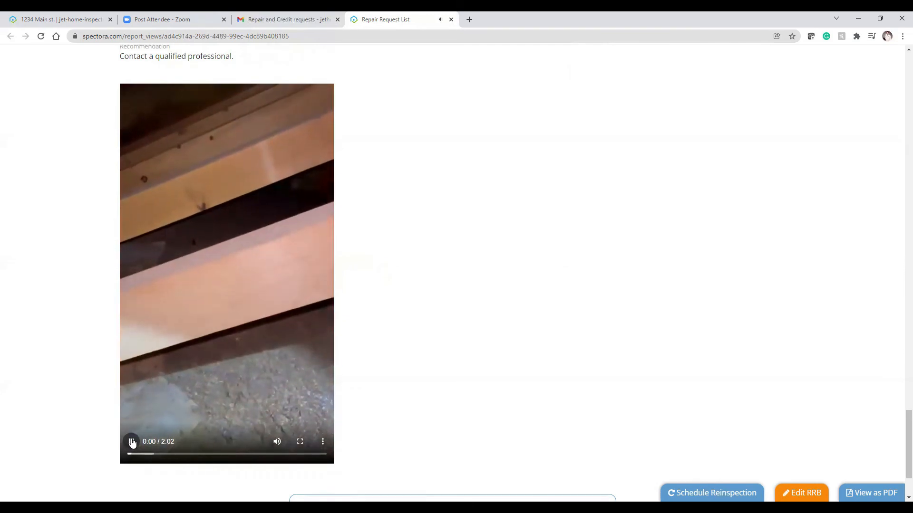
left_click(133, 442)
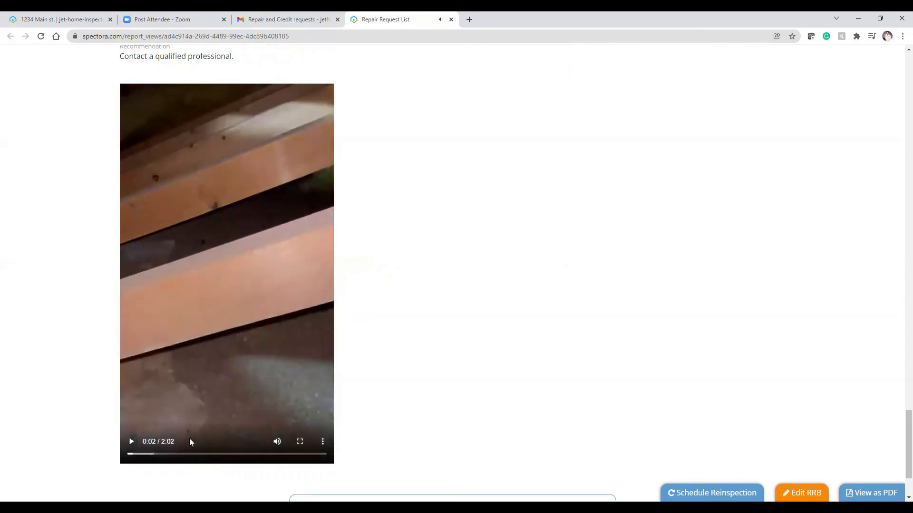
left_click_drag(137, 455, 180, 455)
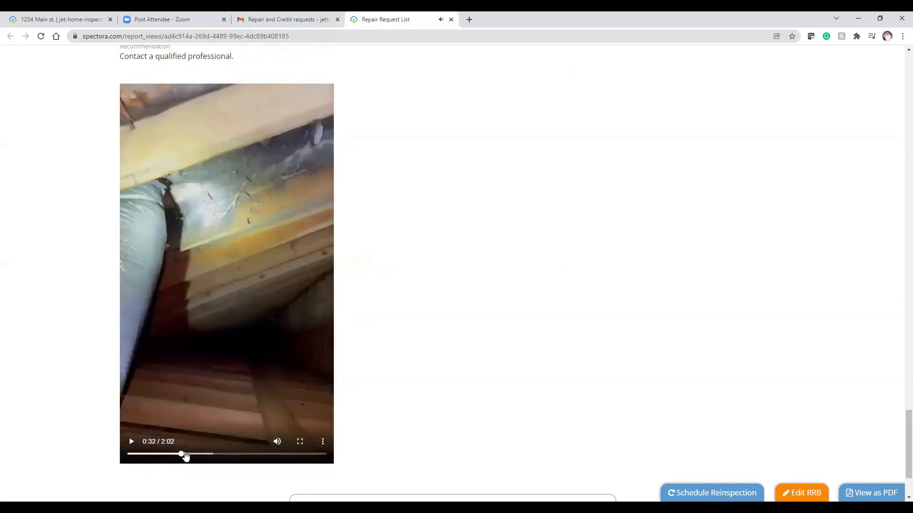
left_click(131, 442)
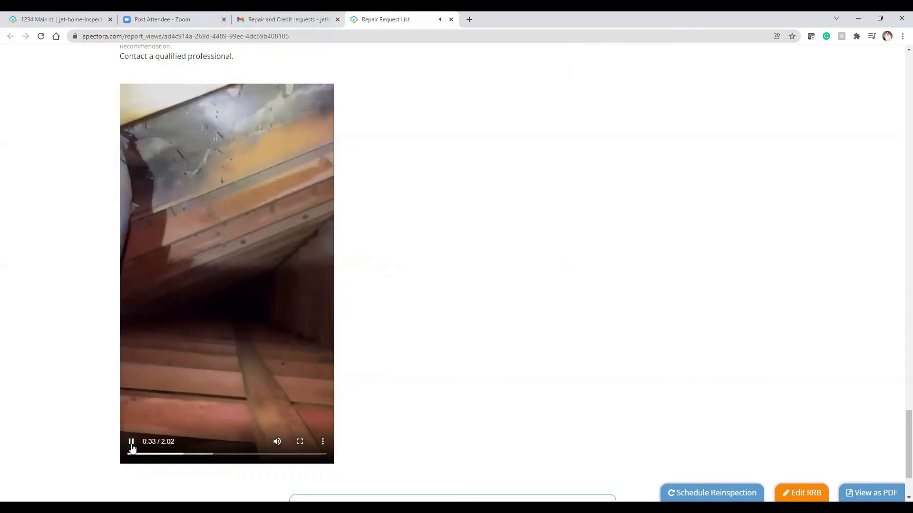
left_click(299, 413)
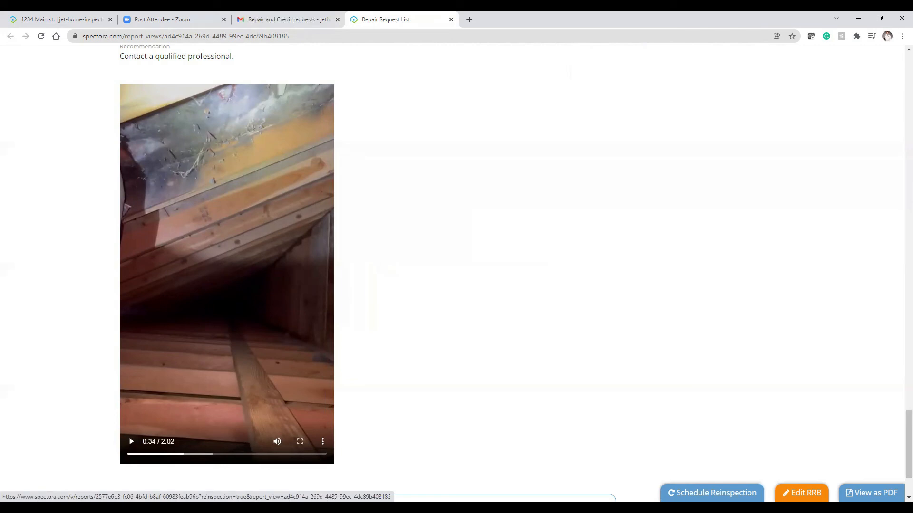
Step: Schedule a reinspection from the list, review its 6 selected defects, and save the report for inspection
left_click(712, 493)
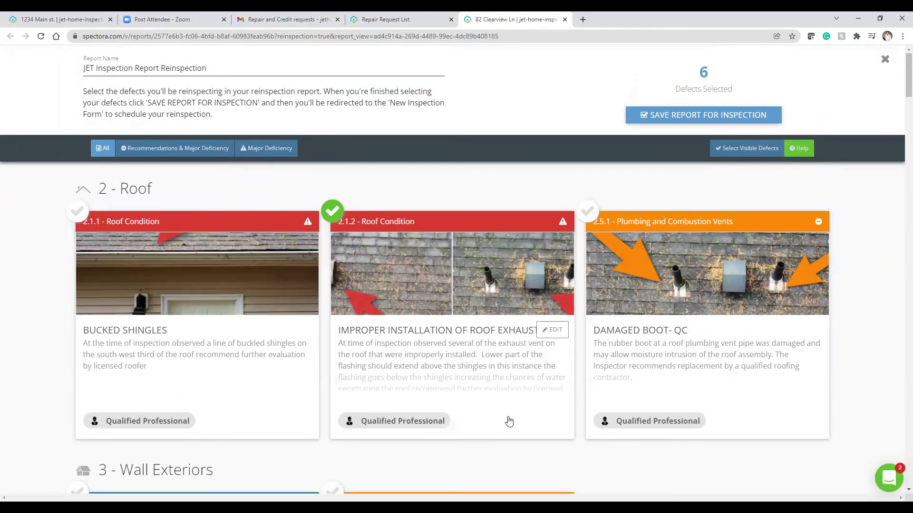
scroll(509, 421, "down", 1)
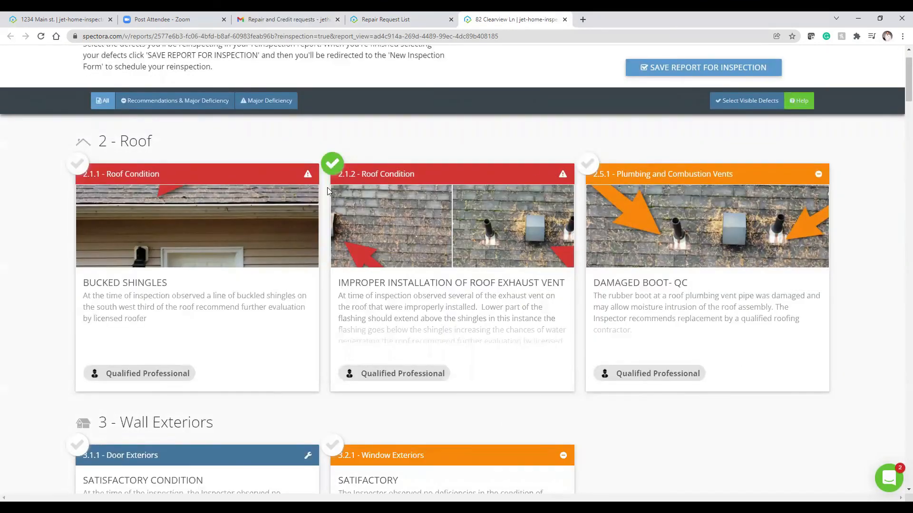
scroll(538, 298, "down", 2)
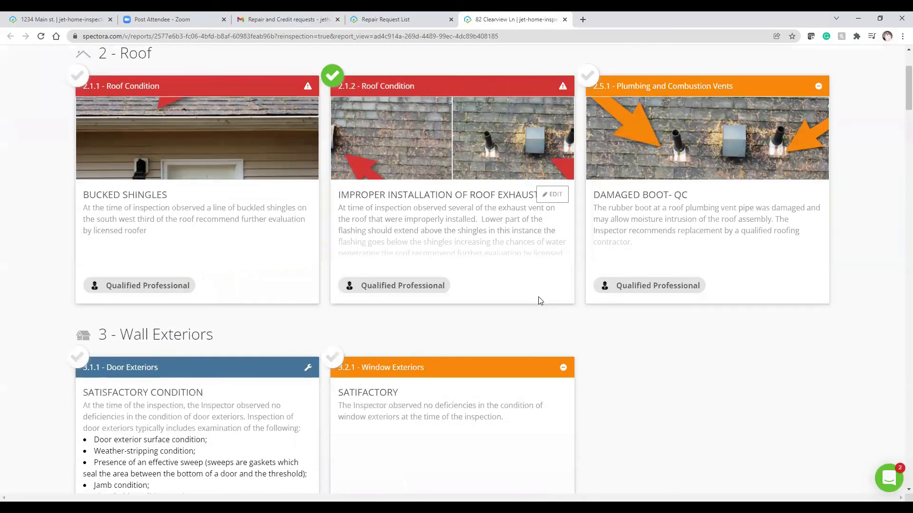
scroll(540, 300, "down", 7)
scroll(540, 300, "up", 10)
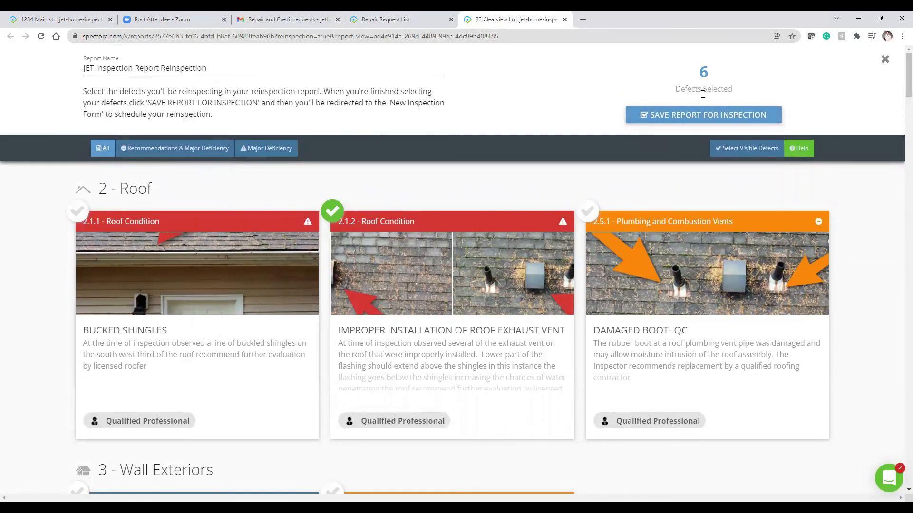
left_click(704, 116)
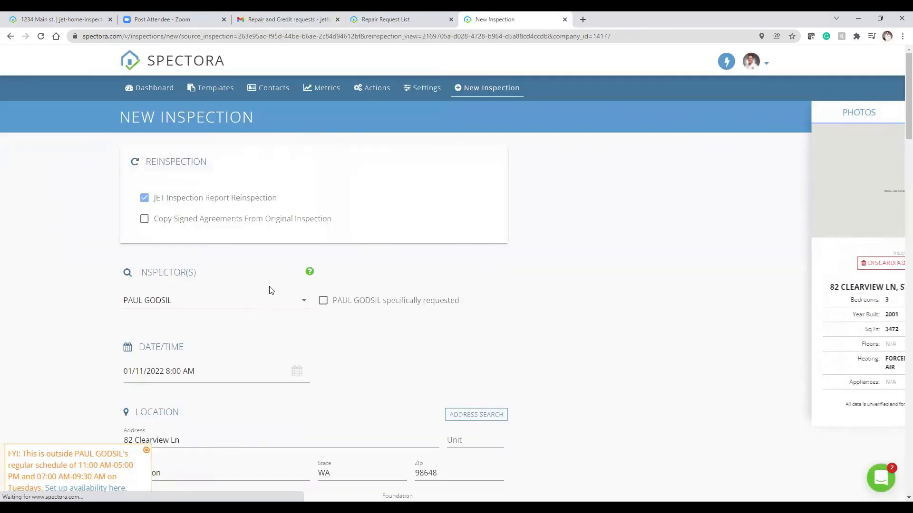
left_click(11, 36)
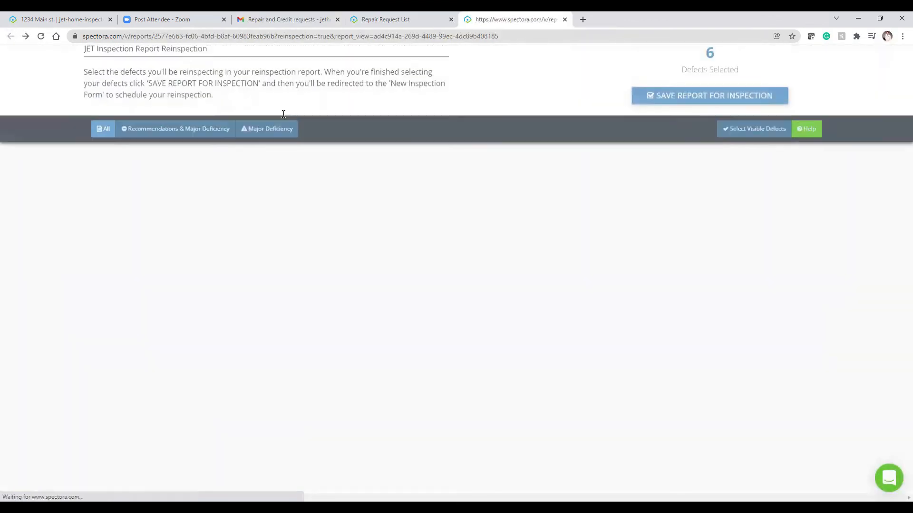